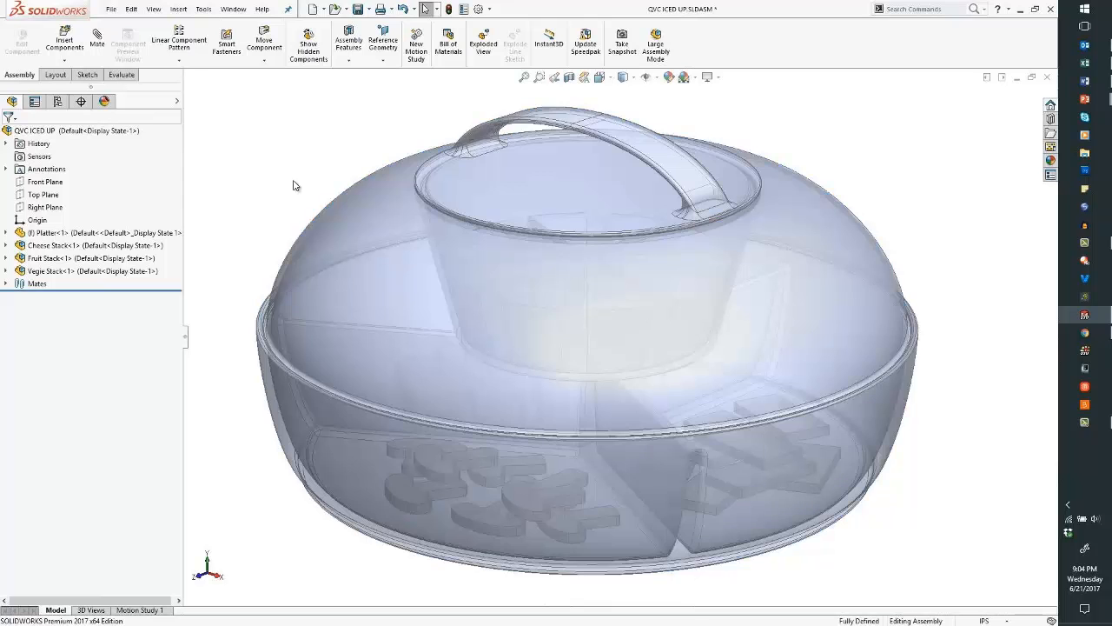
- Enable the SOLIDWORKS Flow Simulation 2017 add-in from Options > Add-Ins
mouse_move(293, 206)
middle_mouse_down()
mouse_move(310, 277)
mouse_move(298, 203)
middle_mouse_up()
scroll(345, 222, "up", 1)
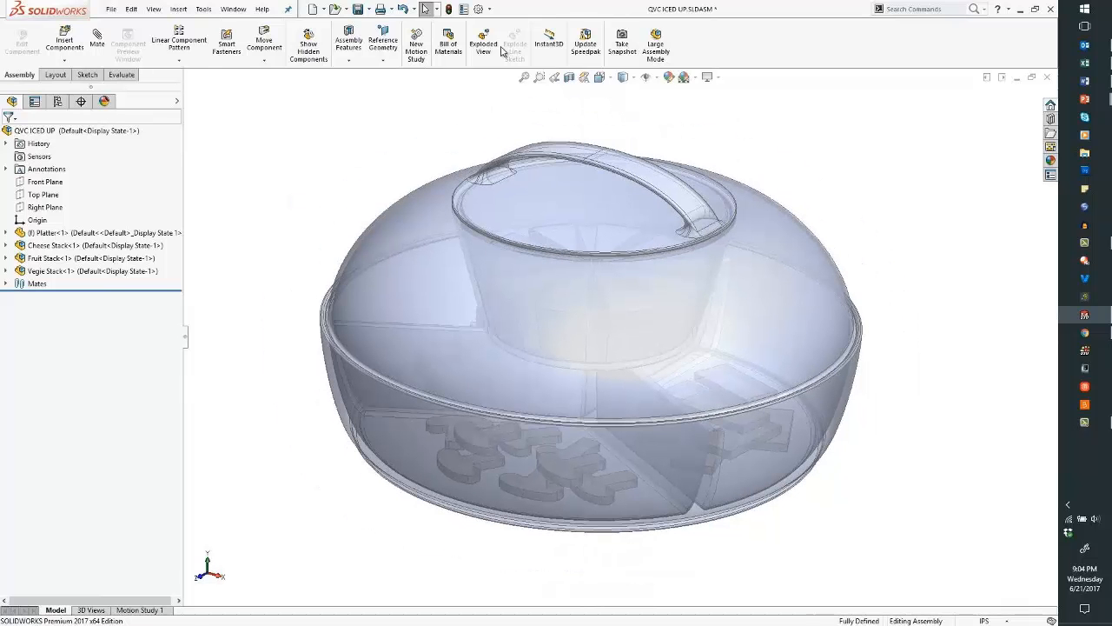
left_click(490, 10)
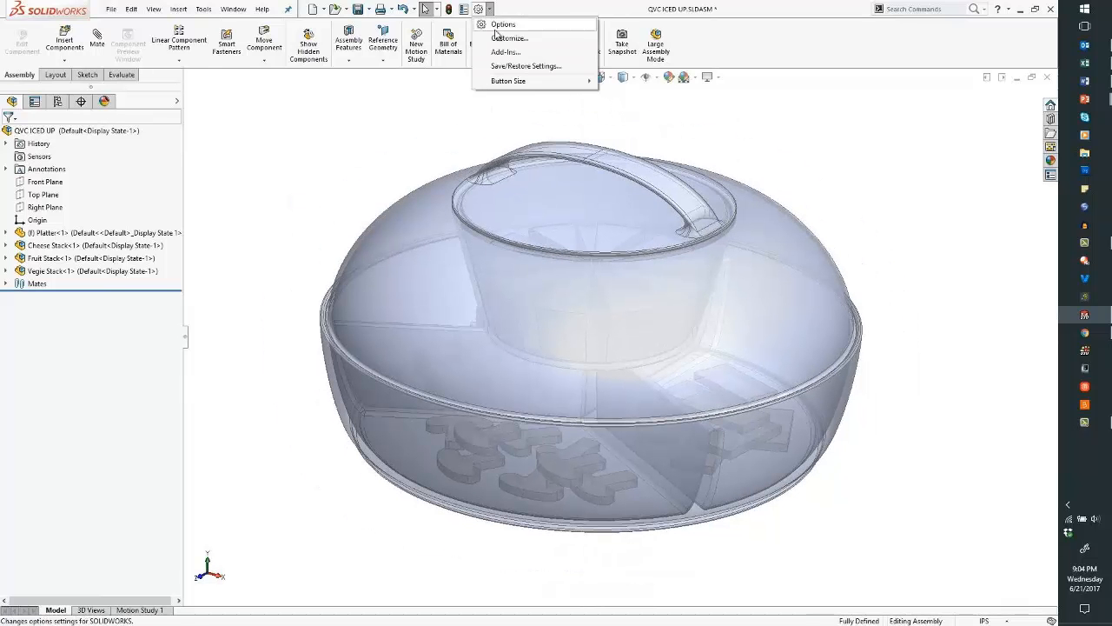
left_click(497, 52)
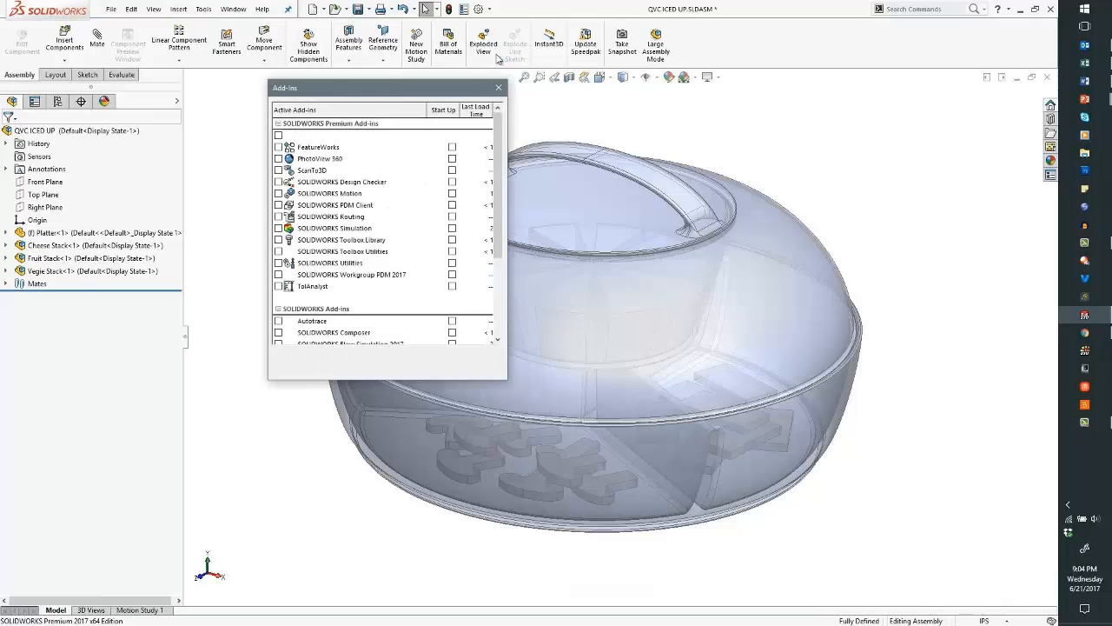
scroll(287, 276, "down", 2)
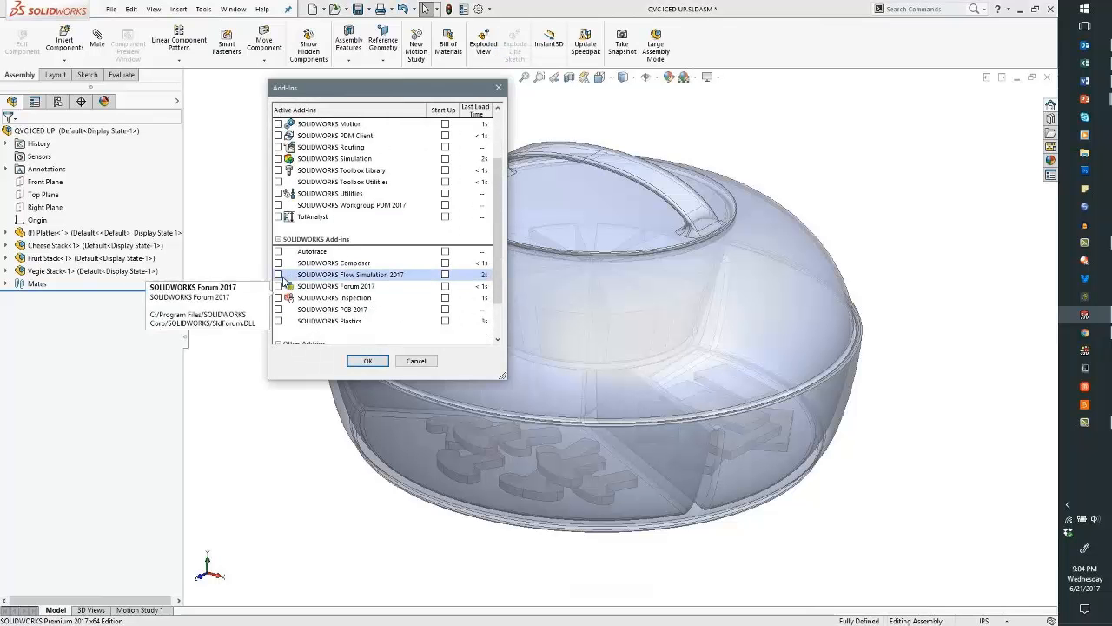
left_click(279, 275)
left_click(378, 366)
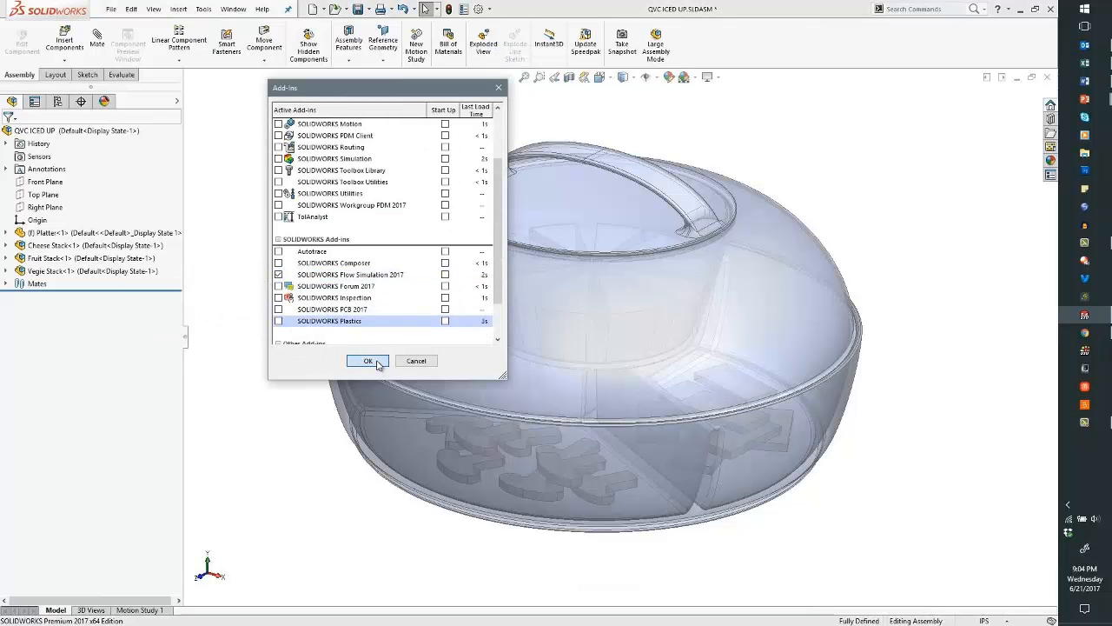
- Collapse the heat sources branch and launch the Flow Simulation project Wizard
left_click(19, 317)
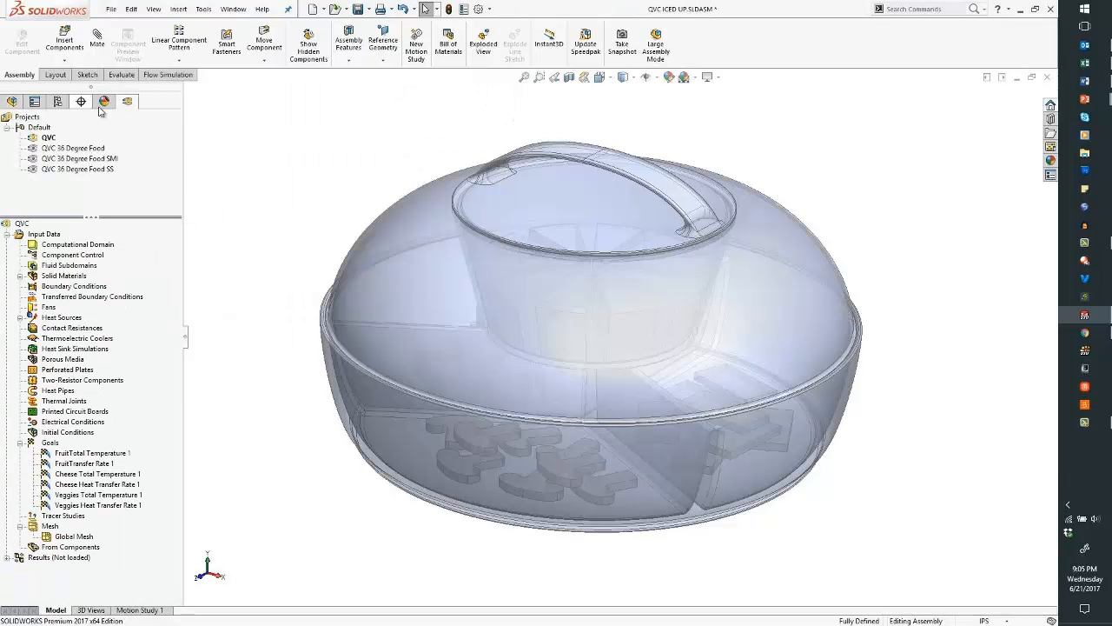
left_click(158, 77)
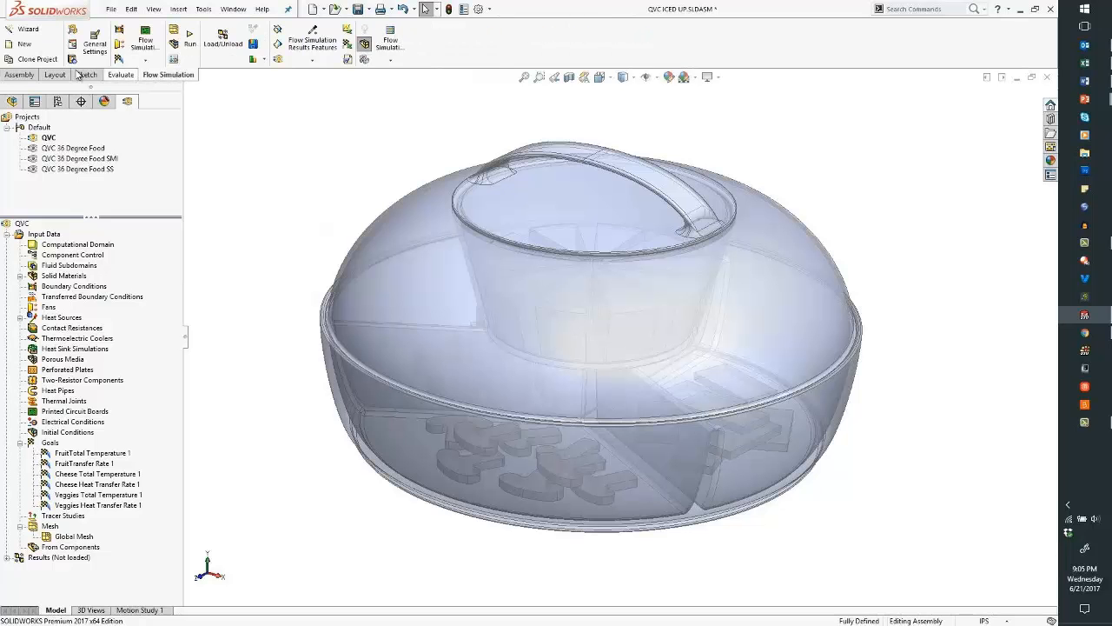
left_click(31, 28)
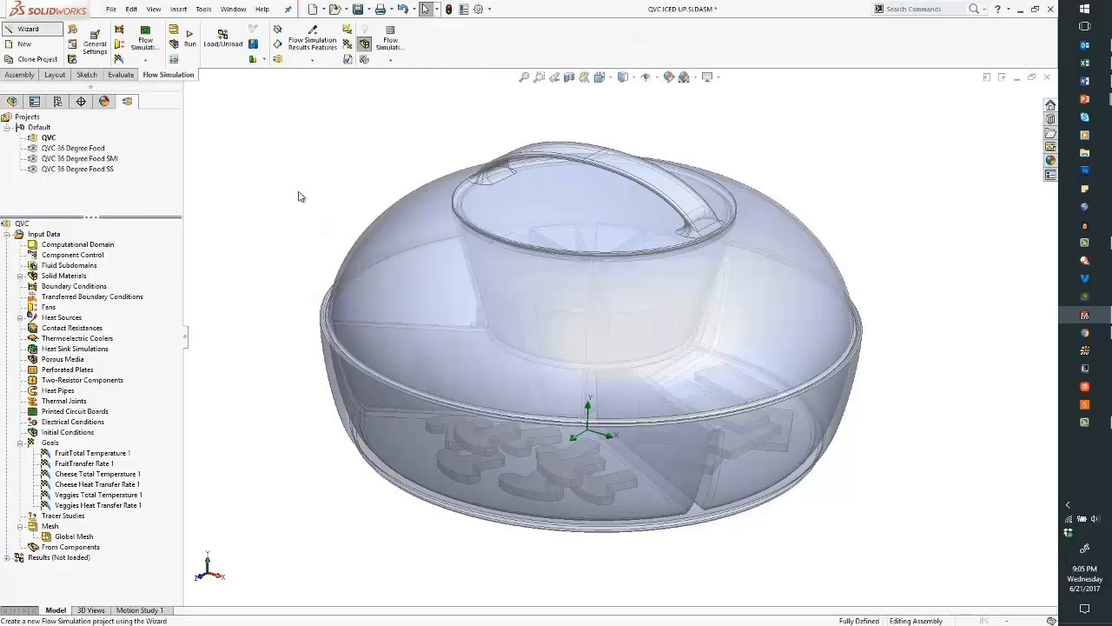
- Clear the project name and choose IPS units with Fahrenheit temperature
left_click_drag(516, 213, 446, 213)
key("BackSpace")
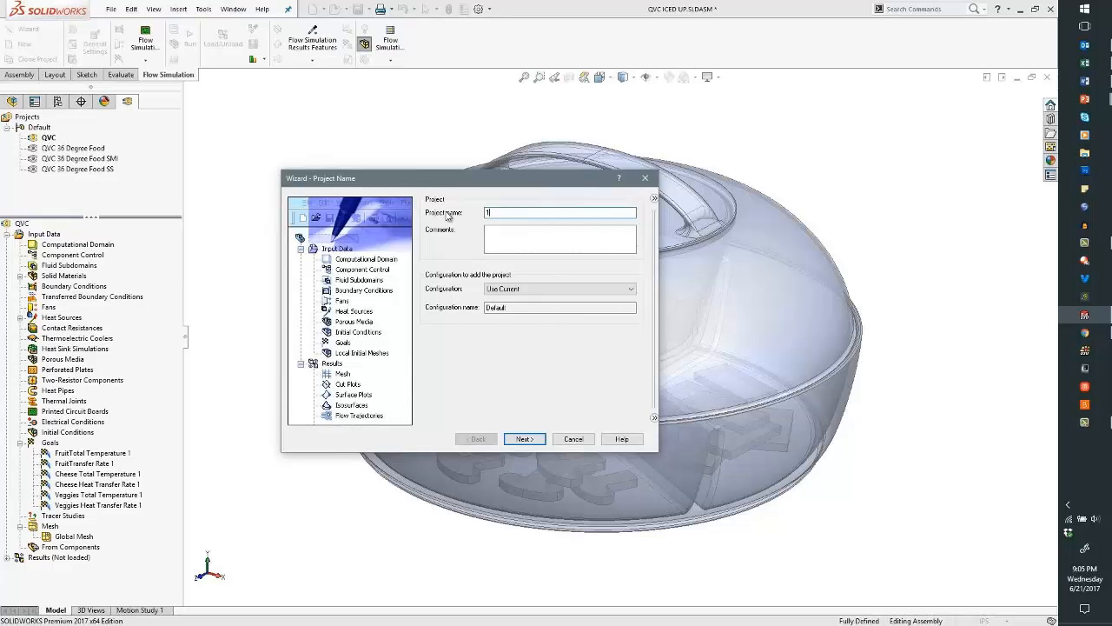
left_click(528, 440)
left_click(443, 245)
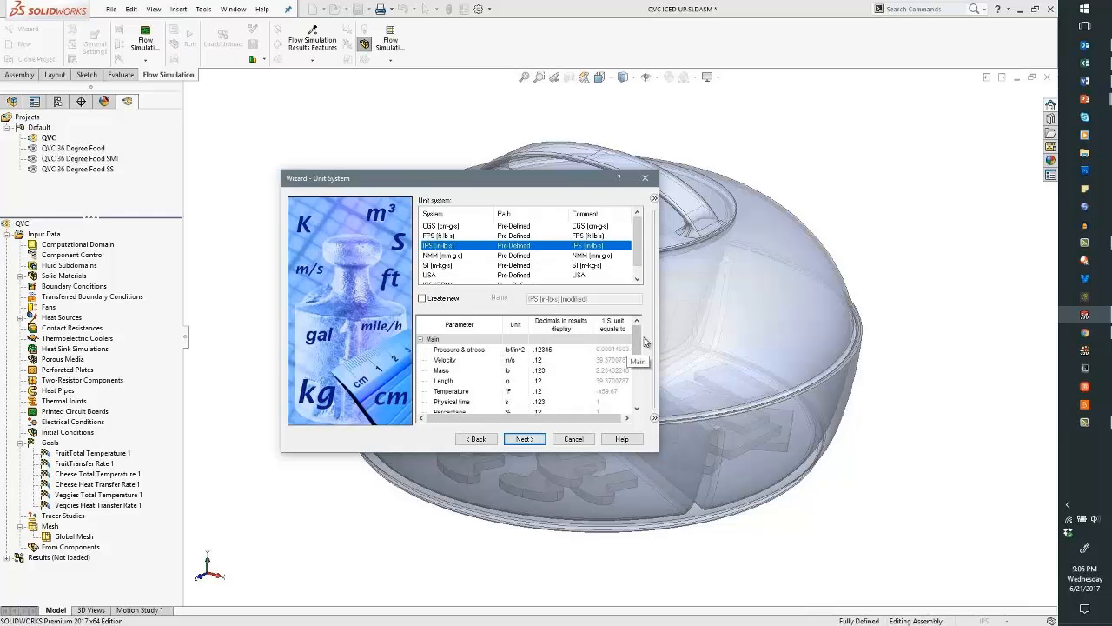
mouse_move(640, 344)
left_mouse_down()
mouse_move(640, 359)
mouse_move(639, 342)
left_mouse_up()
left_click(512, 393)
left_click(520, 393)
left_click(526, 426)
- Make the analysis external, with heat conduction in solids and time-dependent
left_click(525, 439)
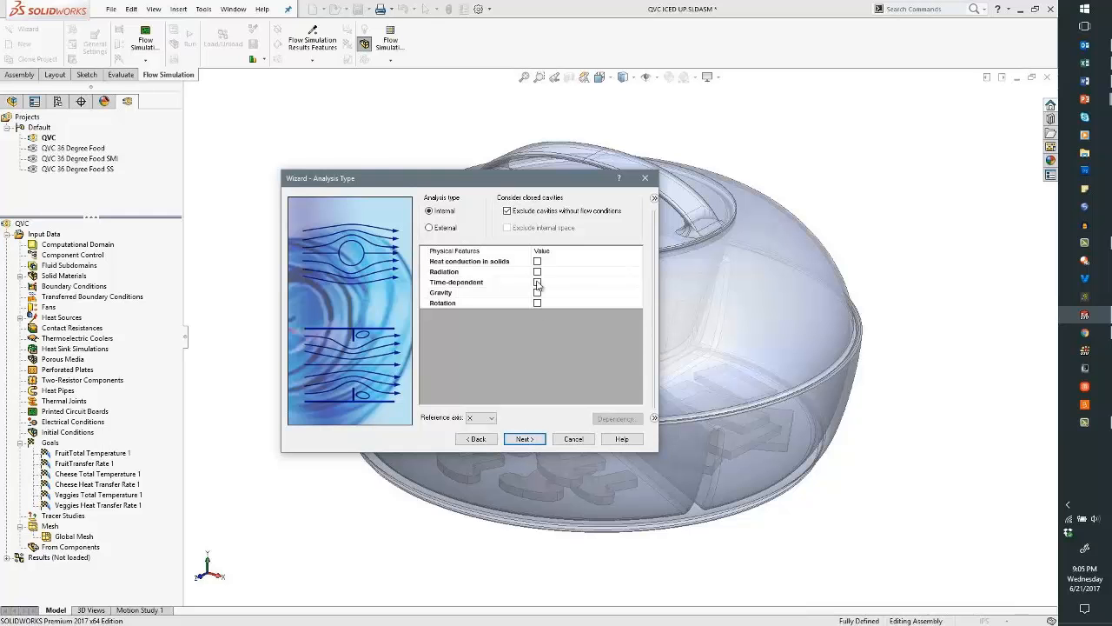
left_click(444, 228)
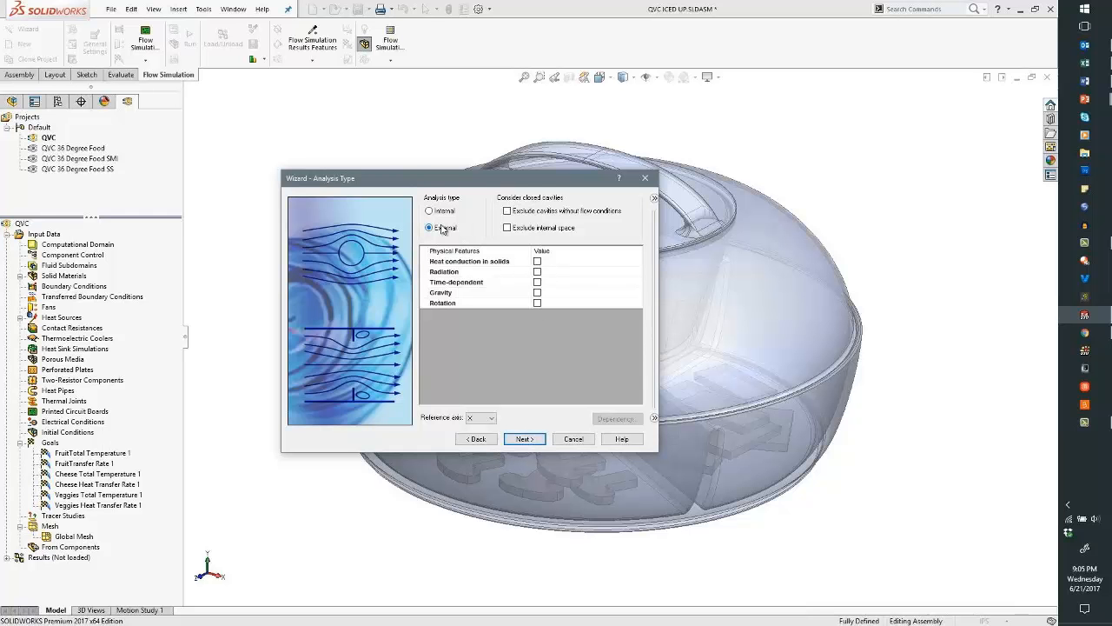
left_click(537, 262)
left_click(537, 291)
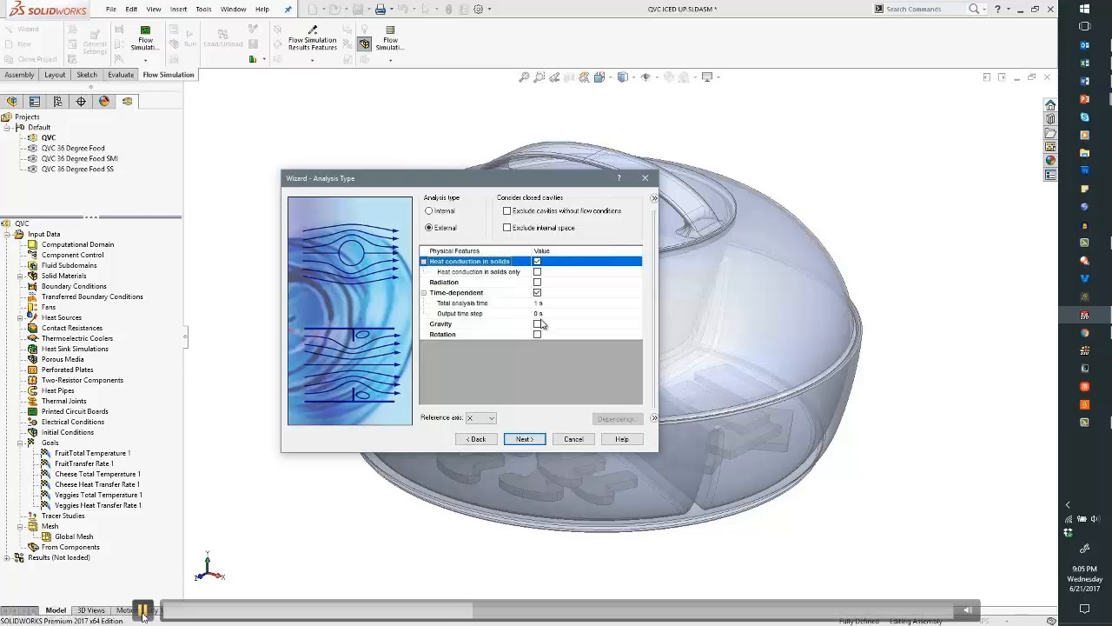
- Set the 600 s total analysis time, enable gravity, and add Air as the fluid
left_click(538, 302)
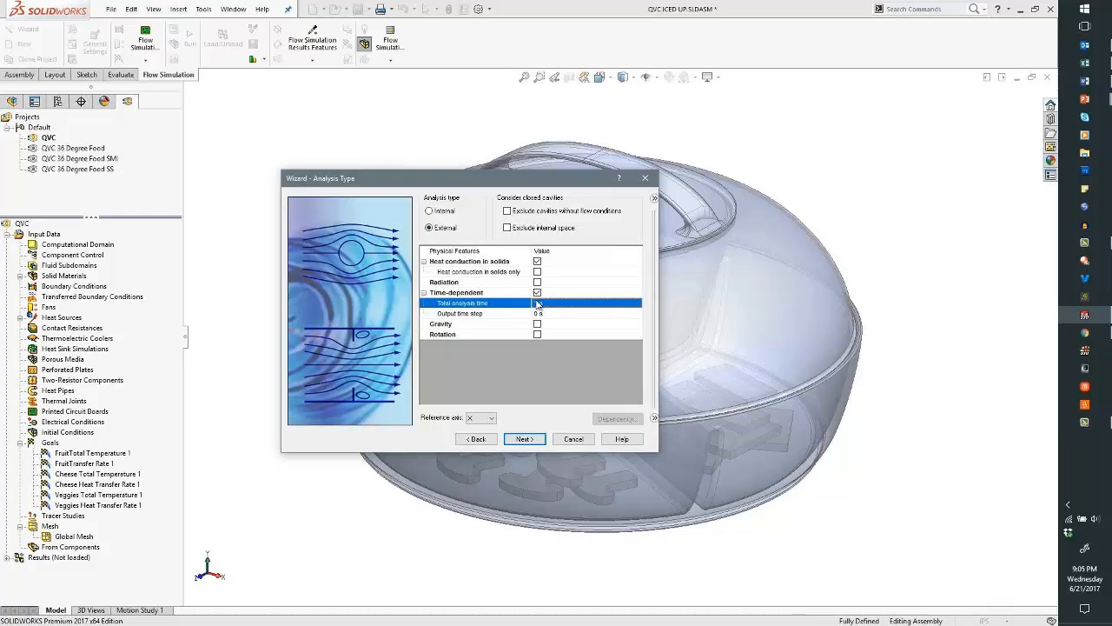
left_click(538, 302)
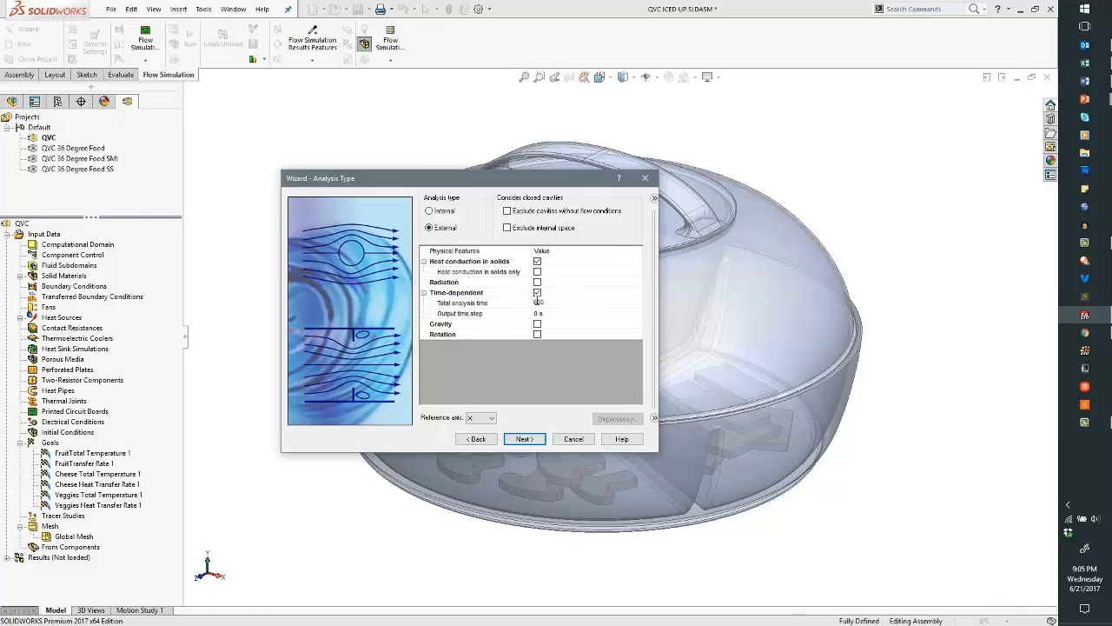
left_click(537, 324)
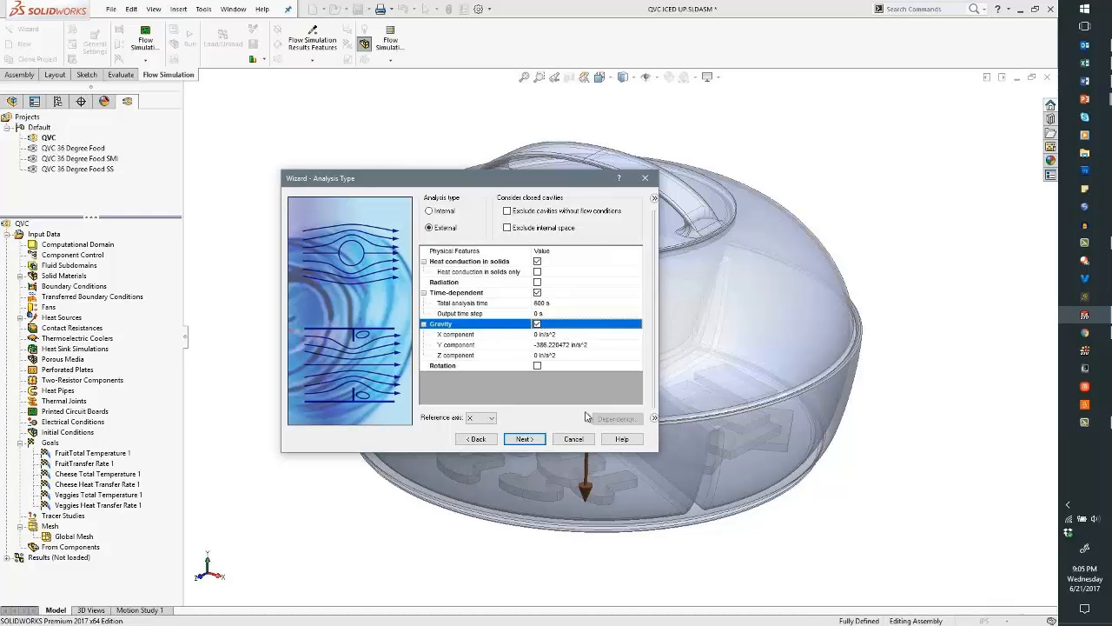
left_click(524, 439)
left_click(422, 214)
left_click(448, 244)
left_click(623, 309)
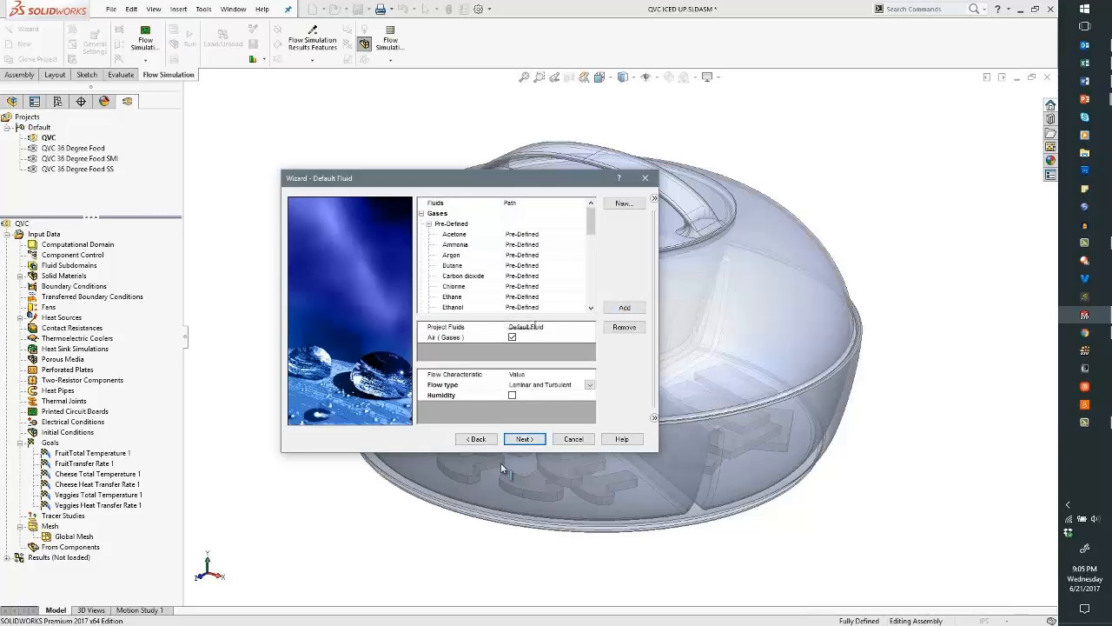
- Make Plexiglass from the polymers the default solid material
left_click(528, 442)
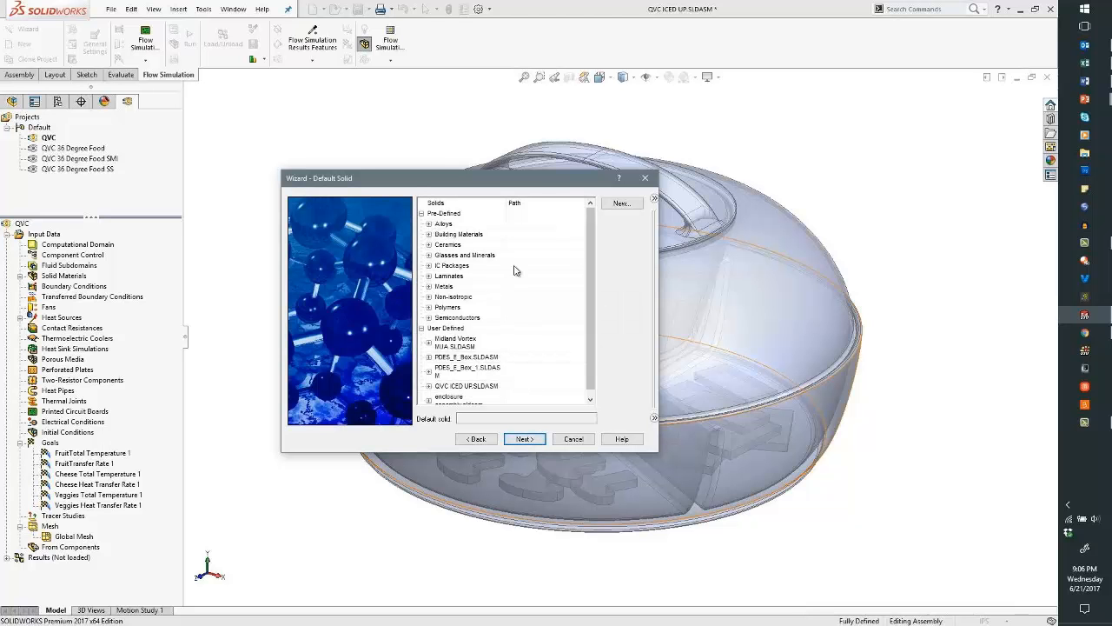
left_click(429, 307)
left_click_drag(590, 265, 585, 302)
left_click(449, 287)
scroll(585, 342, "down", 2)
left_click(524, 439)
- Set the ambient temperature to 72 °F and finish the 10-4 project
left_click(524, 439)
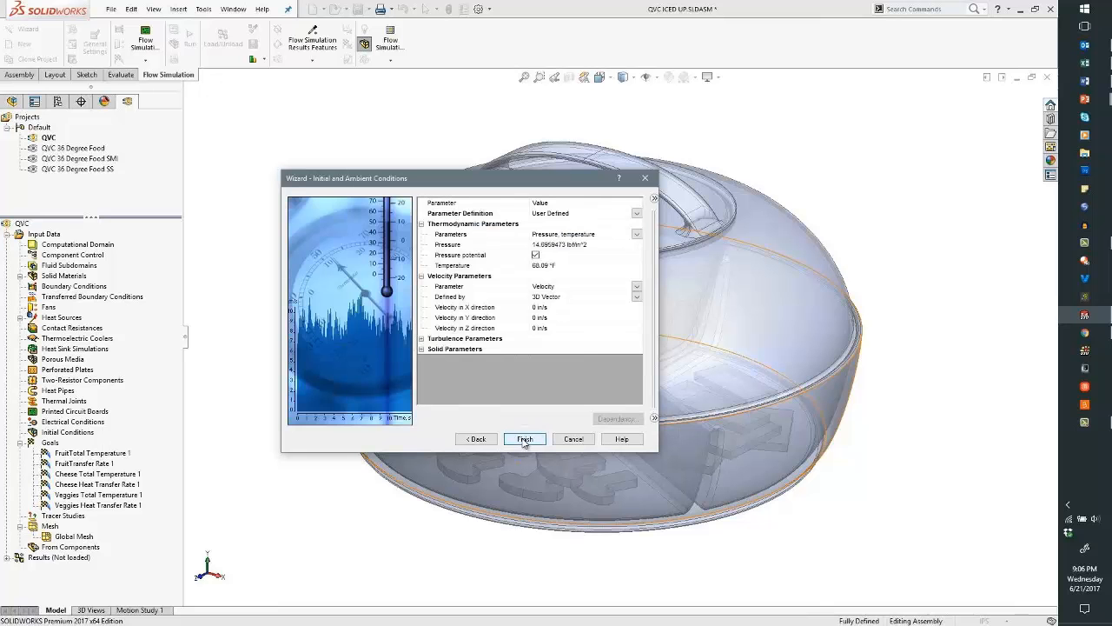
left_click(555, 266)
type("72")
left_click(563, 276)
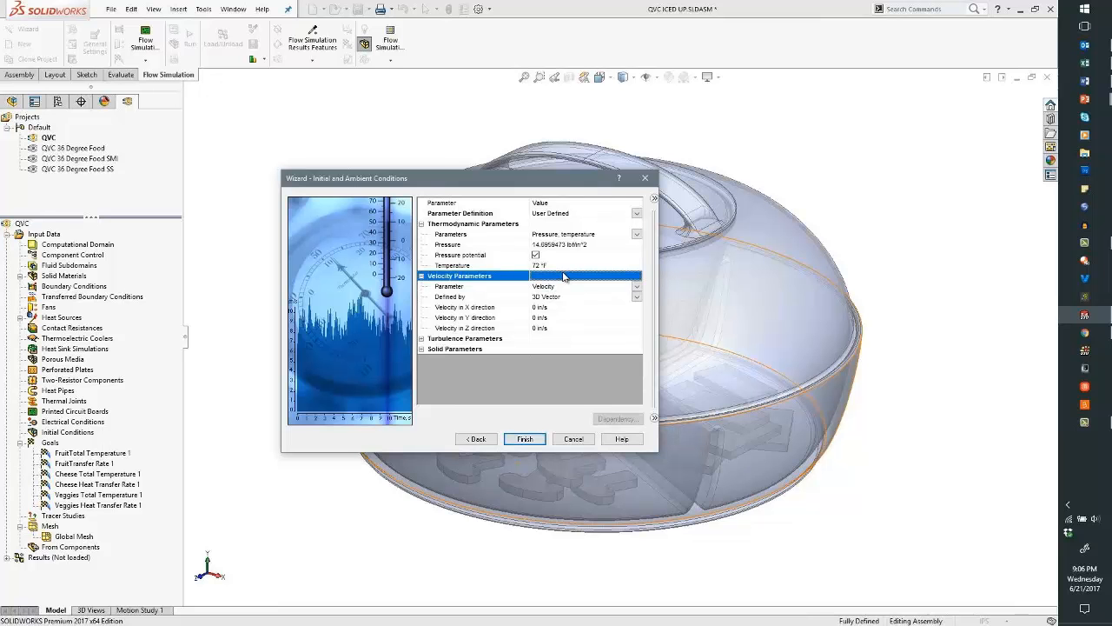
left_click(525, 438)
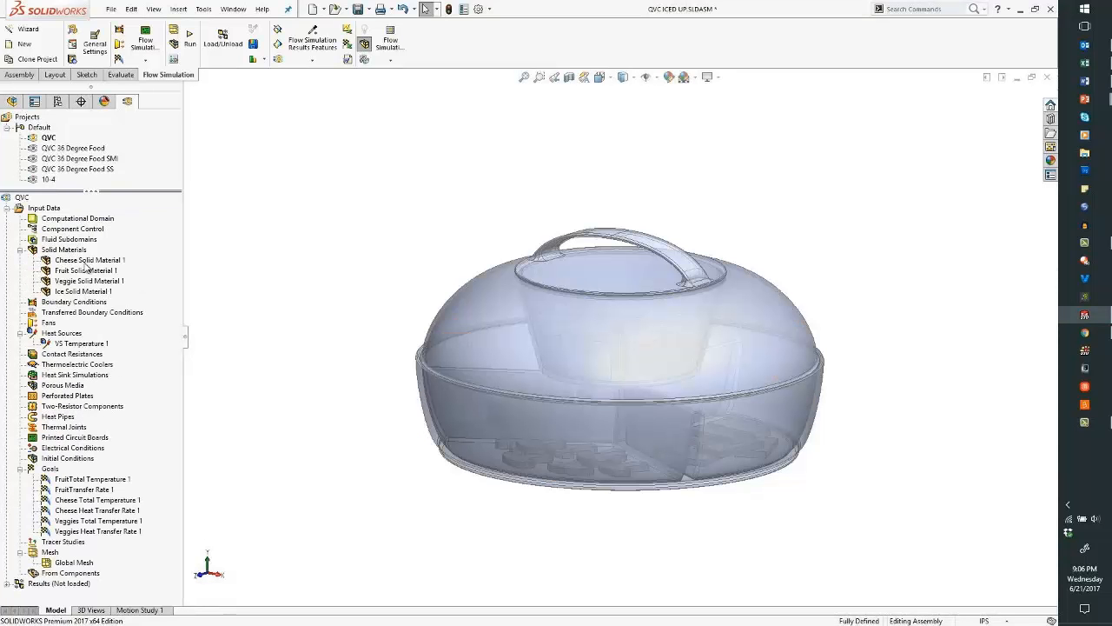
- Highlight the Fruit, Veggie, Cheese and Ice solid materials on the model
left_click(87, 261)
left_click(87, 270)
left_click(86, 281)
left_click(87, 291)
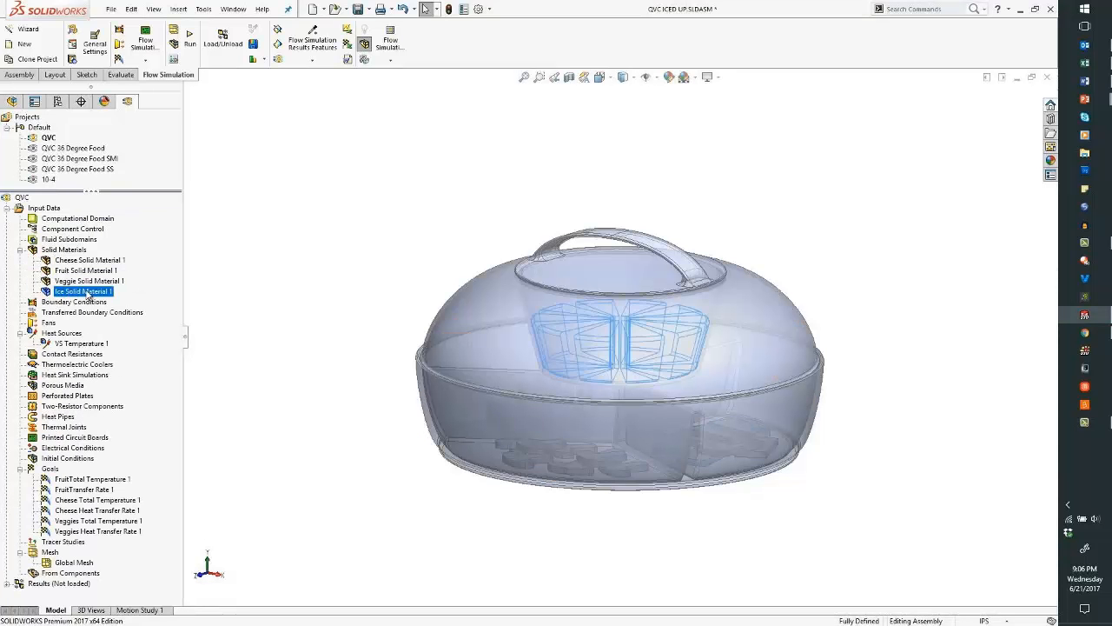
- Edit the Cheese Solid Material 1 definition and open the Engineering Database
right_click(86, 260)
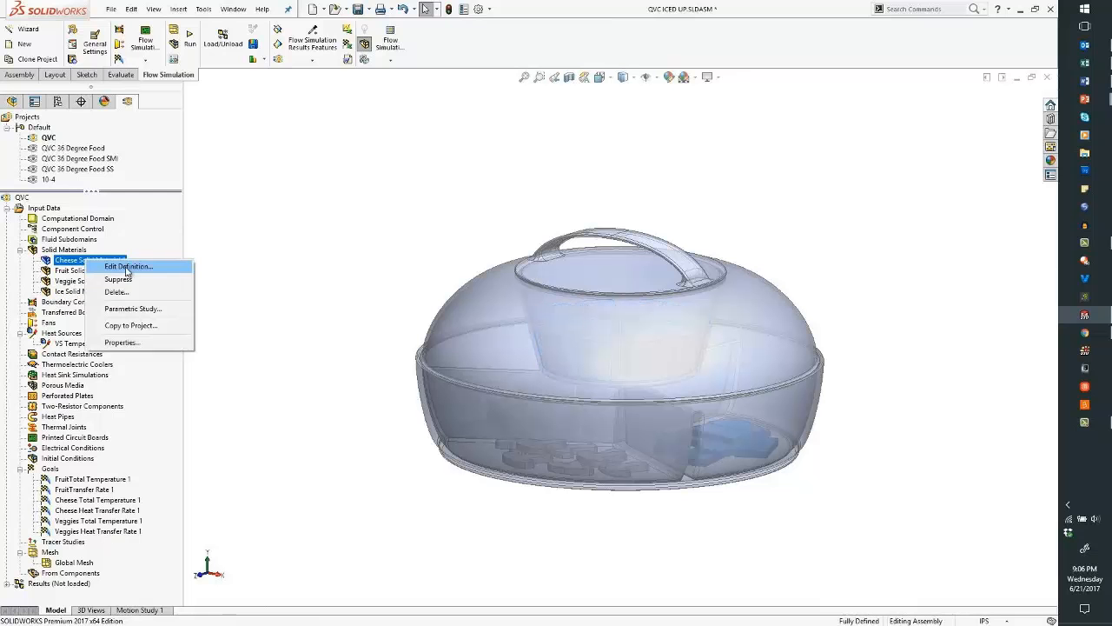
left_click(131, 269)
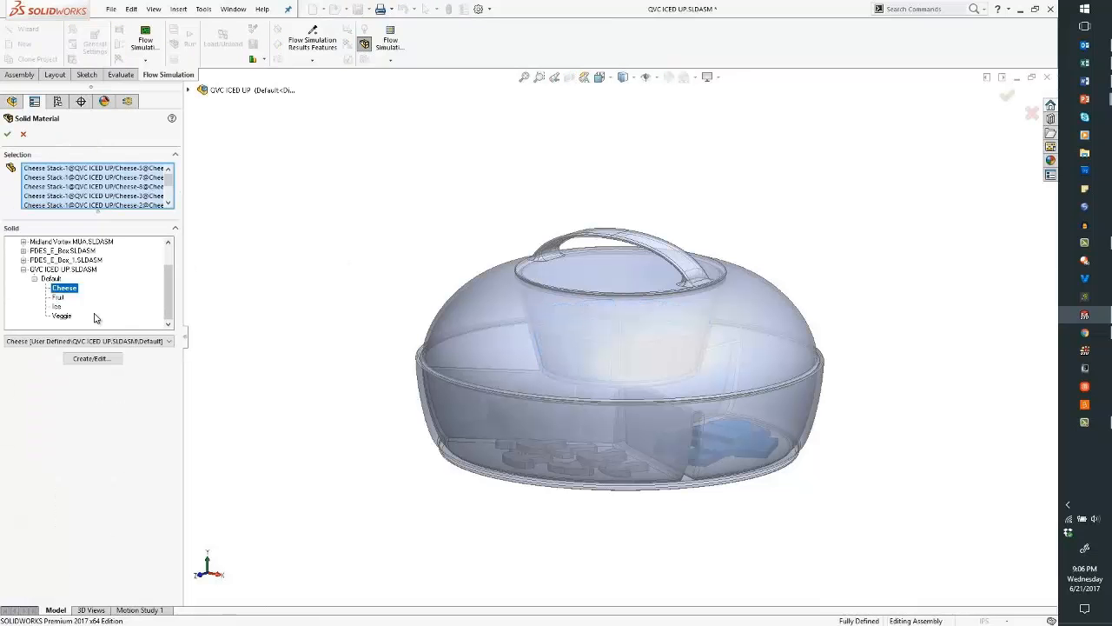
left_click(91, 359)
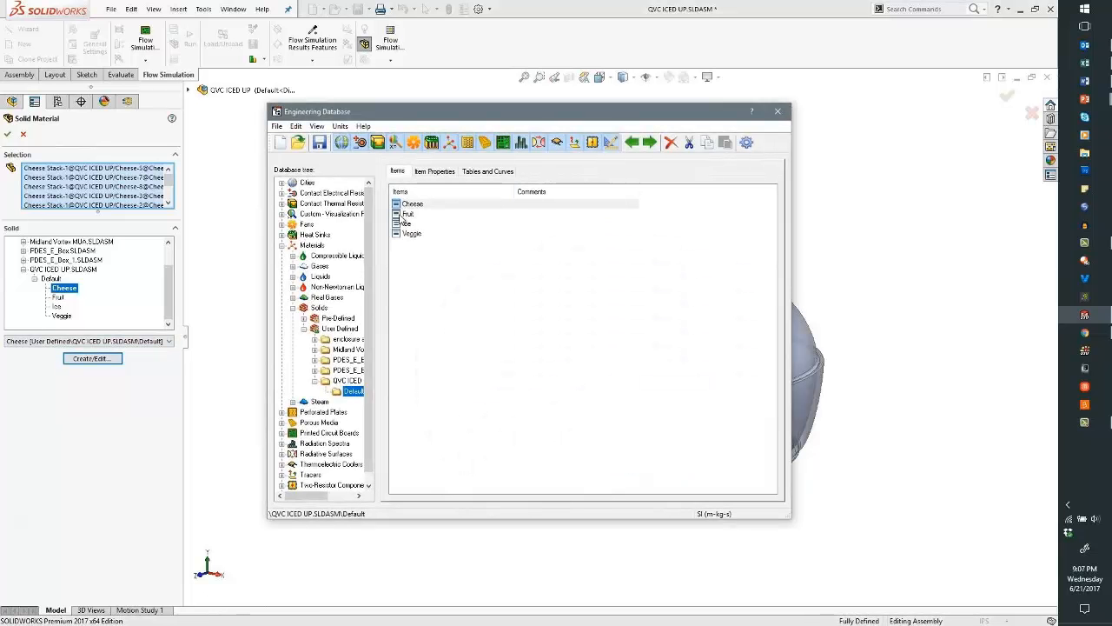
- Compare Cheese's item properties with the Thermal Properties of Foods PDF, then close the database
left_click(435, 172)
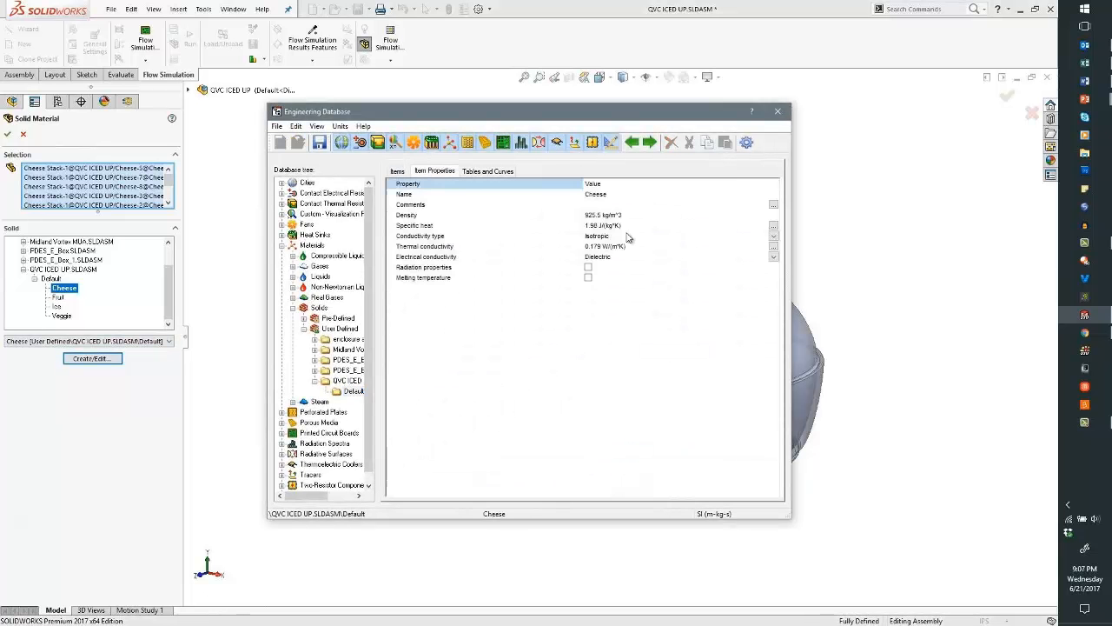
double_click(1108, 154)
scroll(635, 238, "down", 9)
scroll(634, 237, "down", 3)
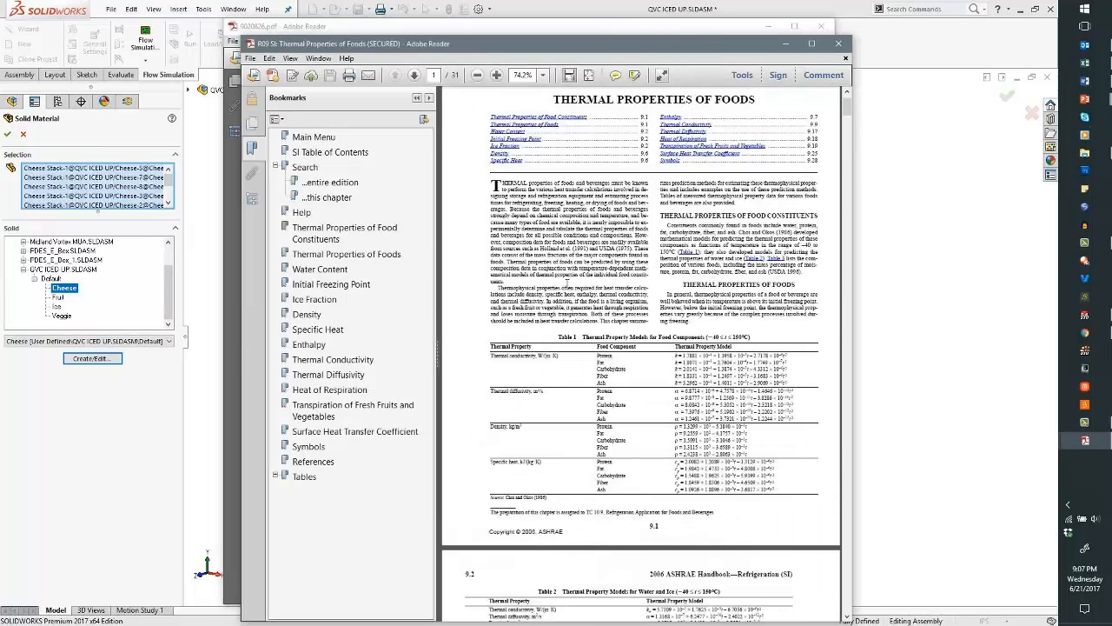
scroll(569, 291, "down", 12)
left_click(838, 44)
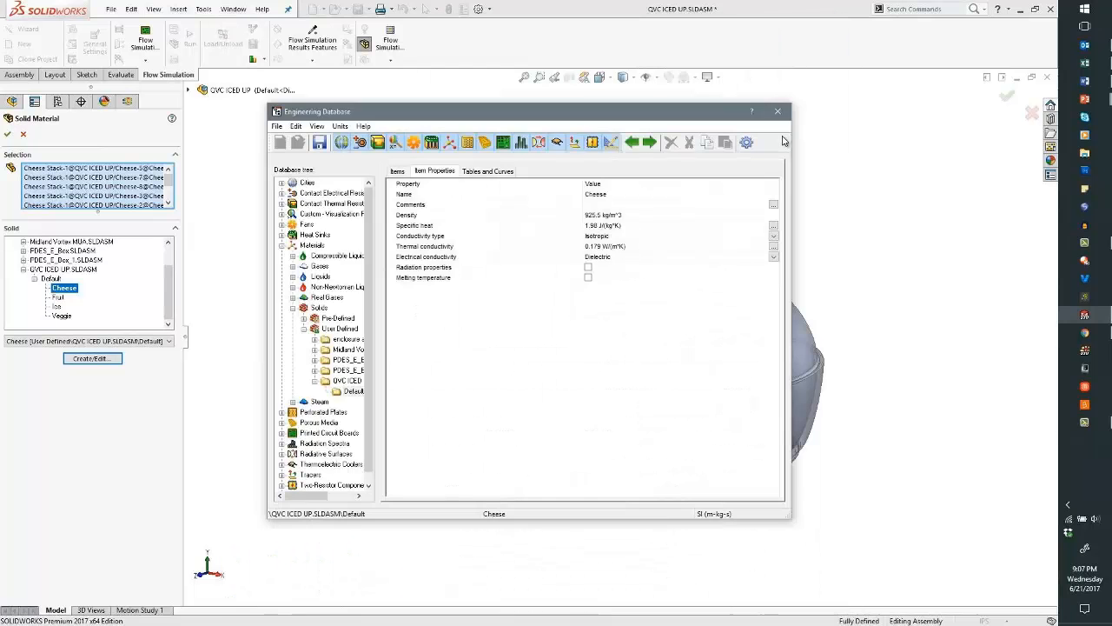
left_click(778, 111)
left_click(23, 135)
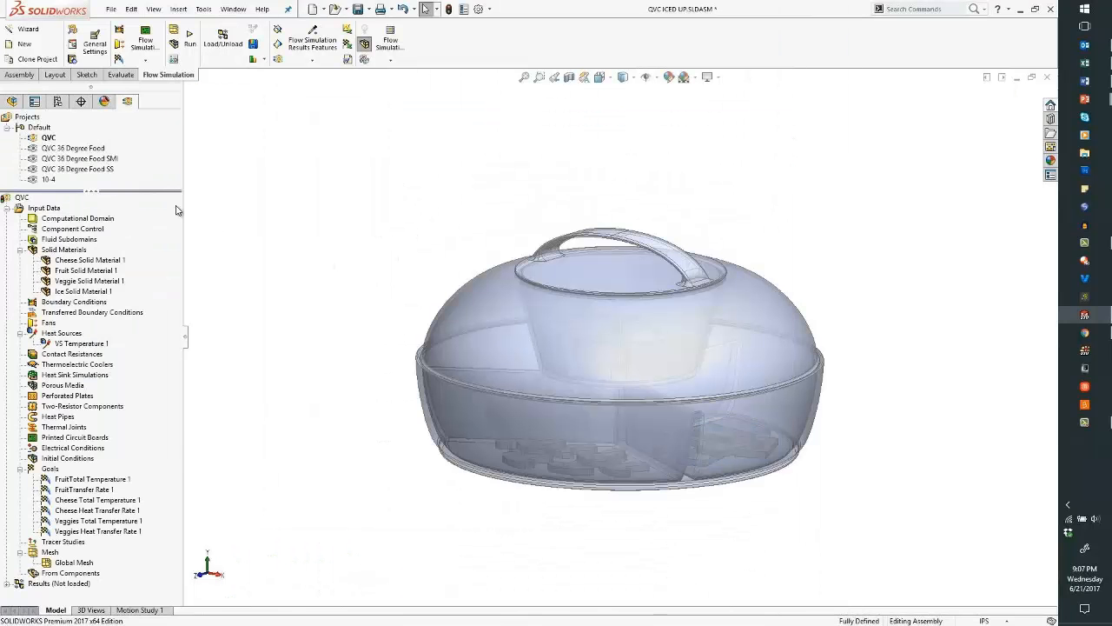
left_click(73, 346)
right_click(82, 345)
left_click(112, 351)
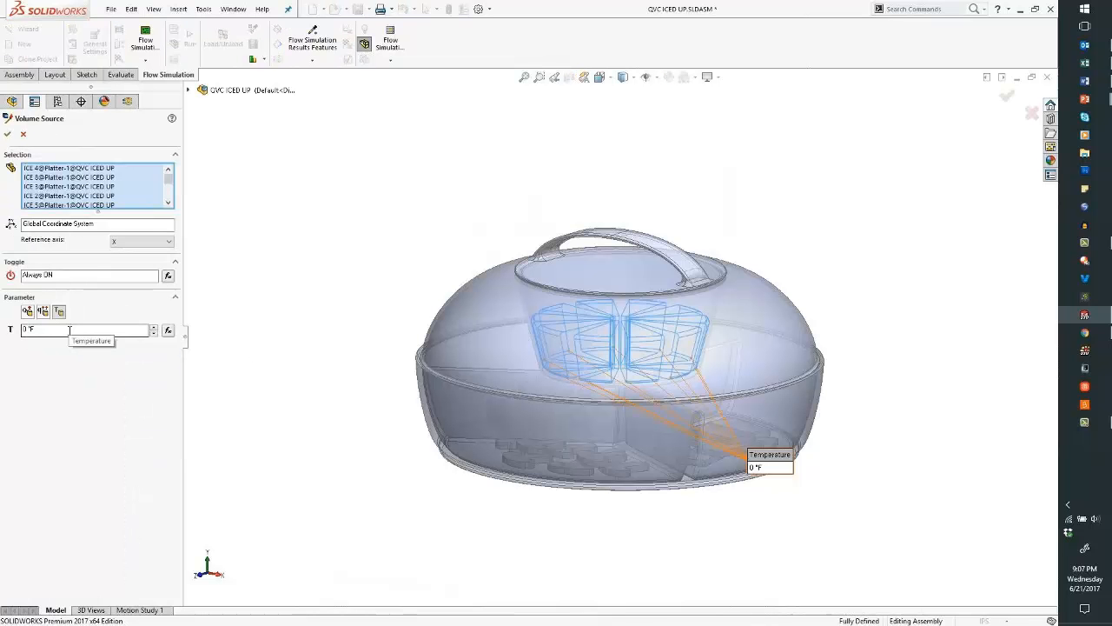
left_click(23, 135)
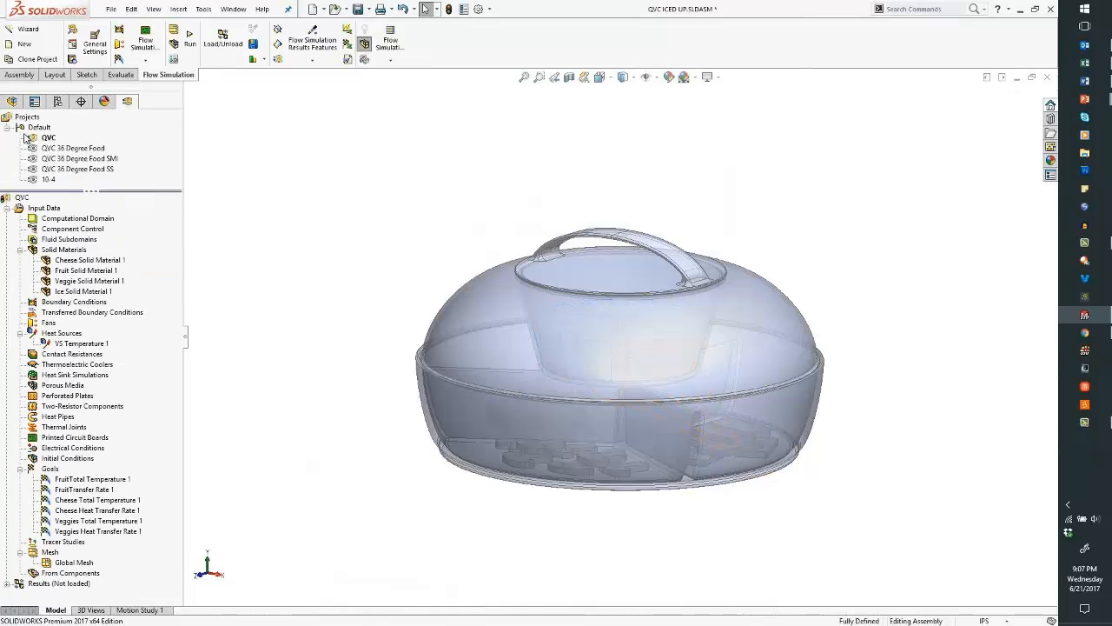
left_click(95, 479)
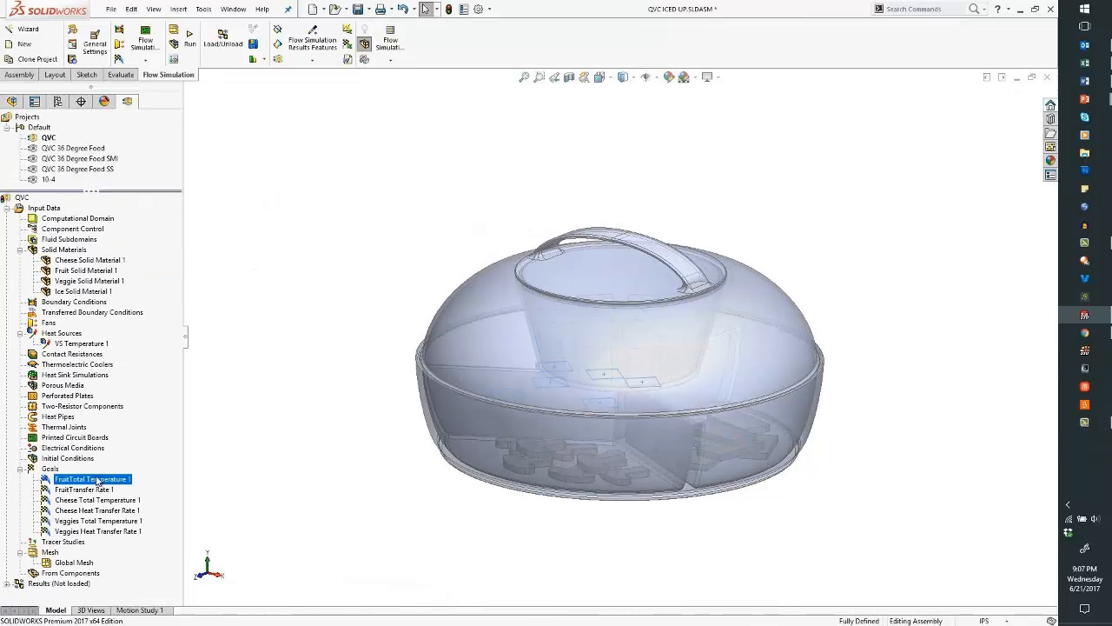
right_click(96, 481)
left_click(143, 483)
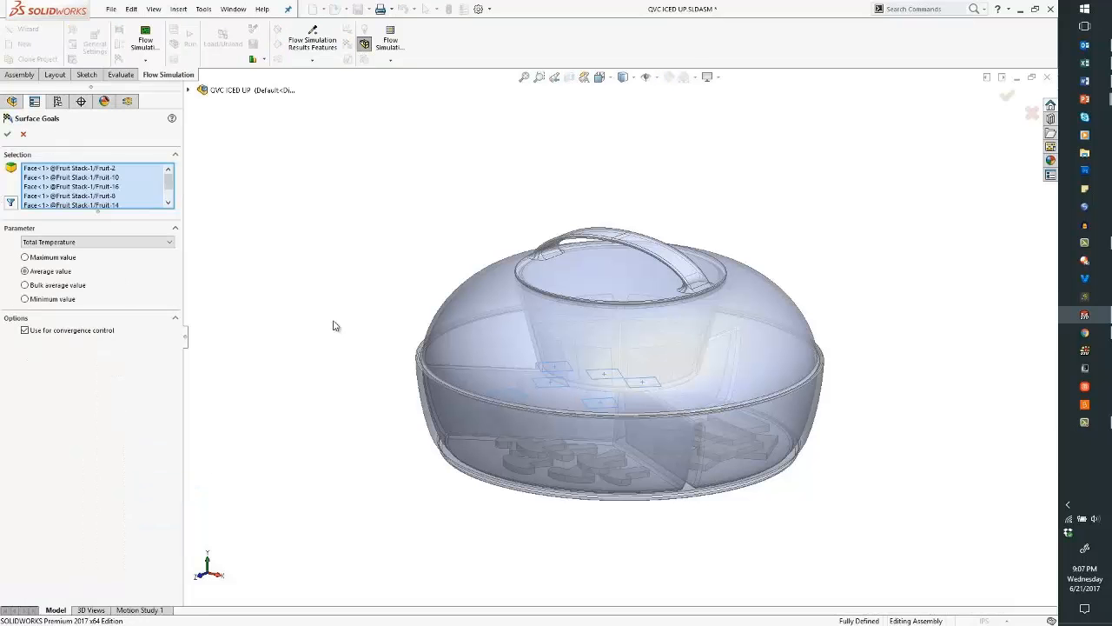
left_click(23, 135)
right_click(104, 511)
left_click(144, 519)
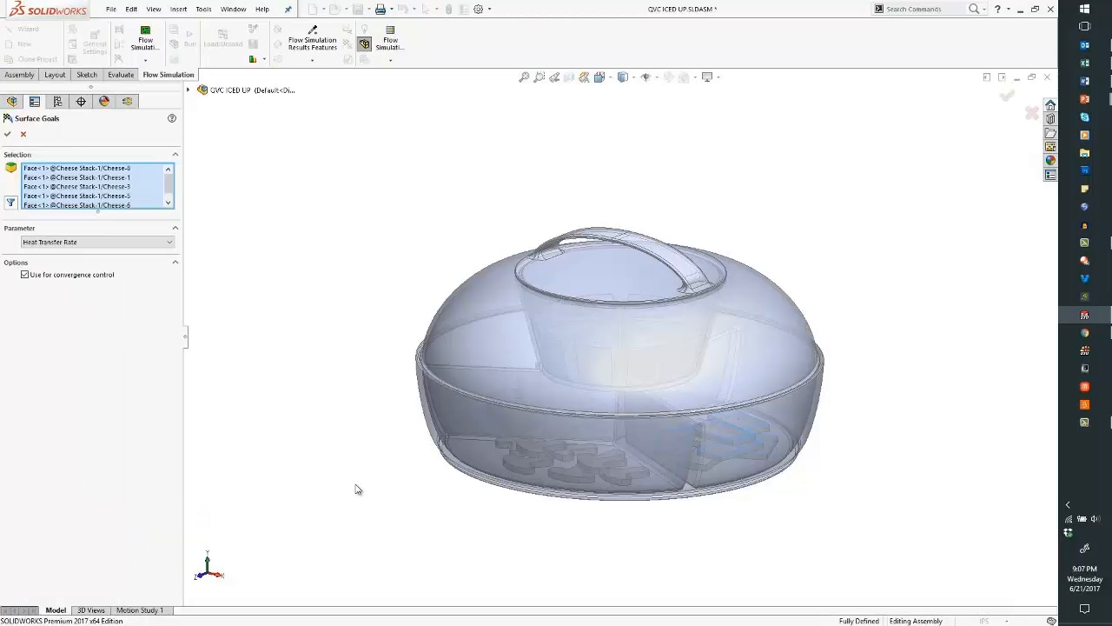
left_click(24, 136)
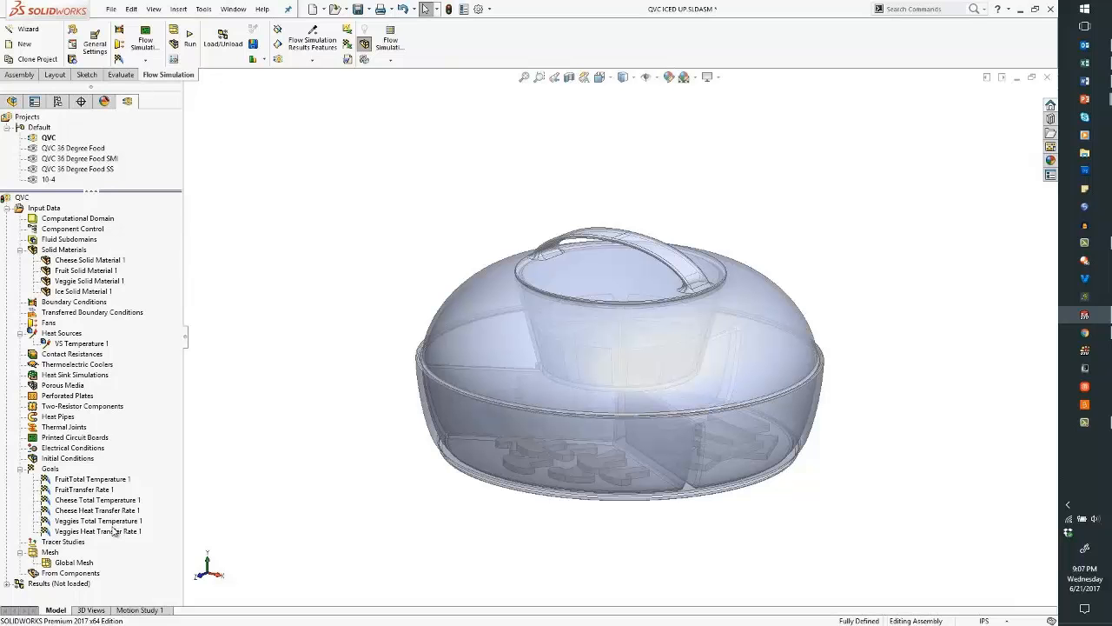
- Open the Veggies Heat Transfer Rate 1 goal definition and cancel it unchanged
right_click(114, 530)
left_click(157, 539)
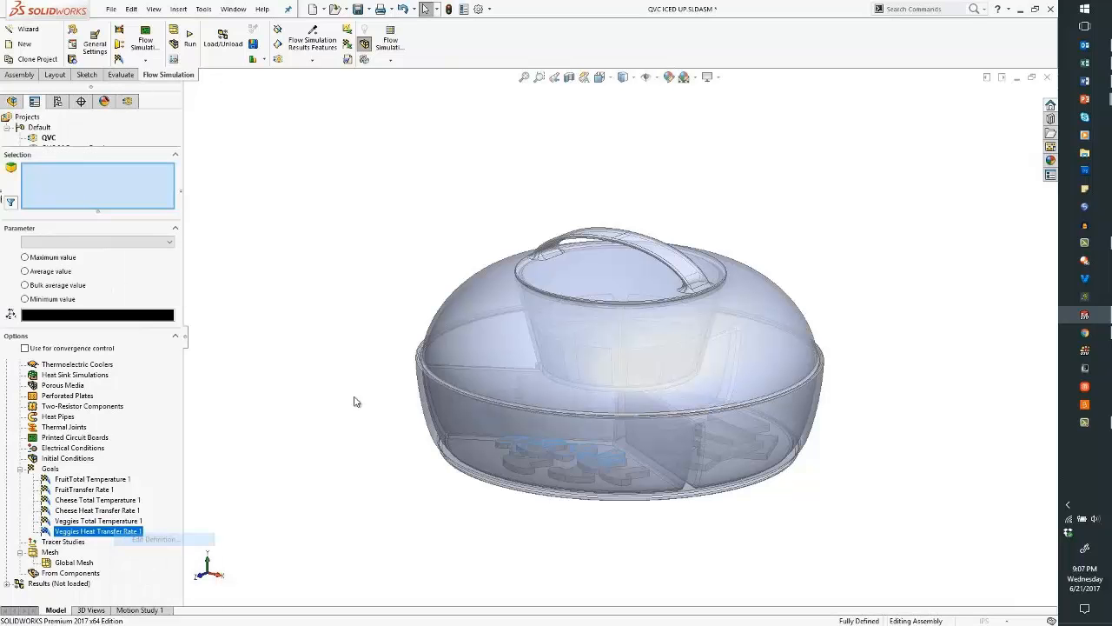
left_click(24, 135)
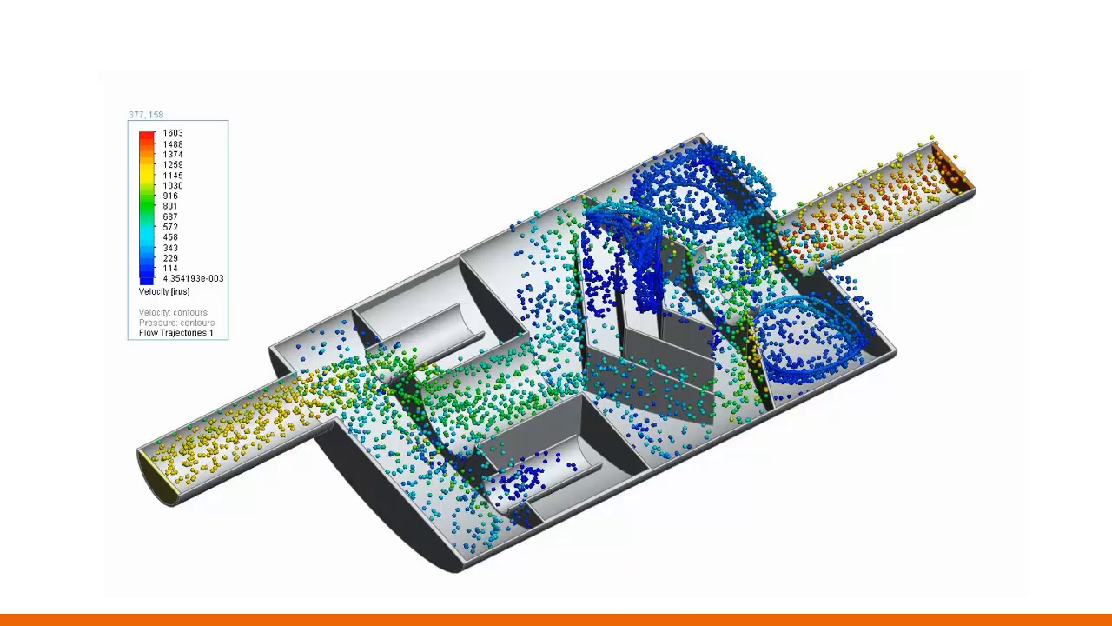
- Play the embedded Flow Simulation demo video on the slide
mouse_move(241, 536)
left_click(124, 576)
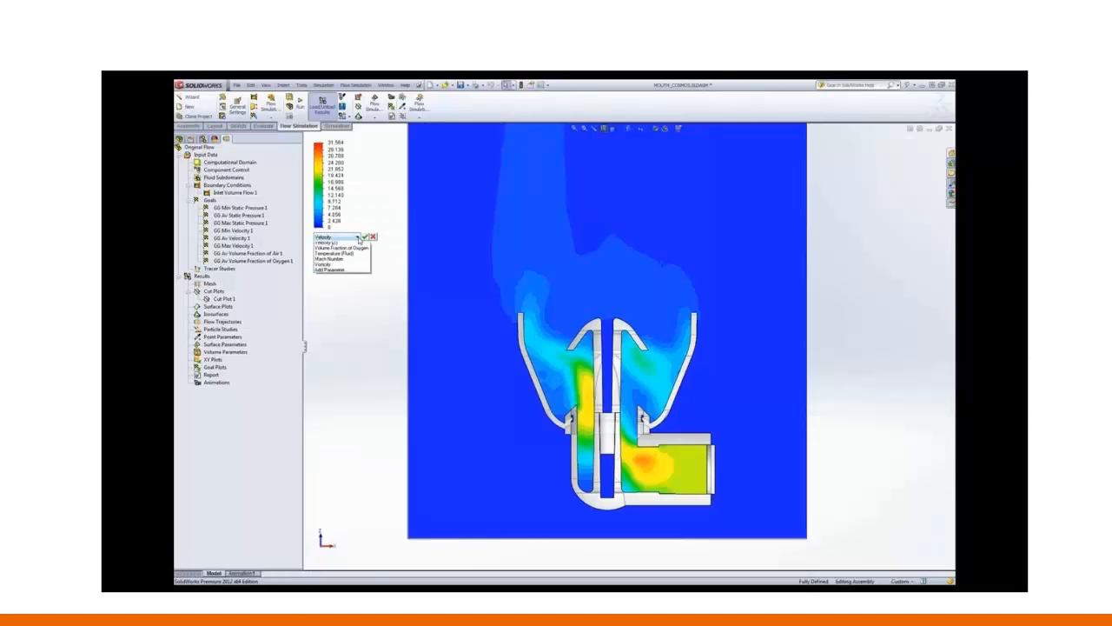
- Follow the demo video to the Volume Fraction of Oxygen cut plot on MOUTH_COSMOS.SLDASM
left_click(357, 236)
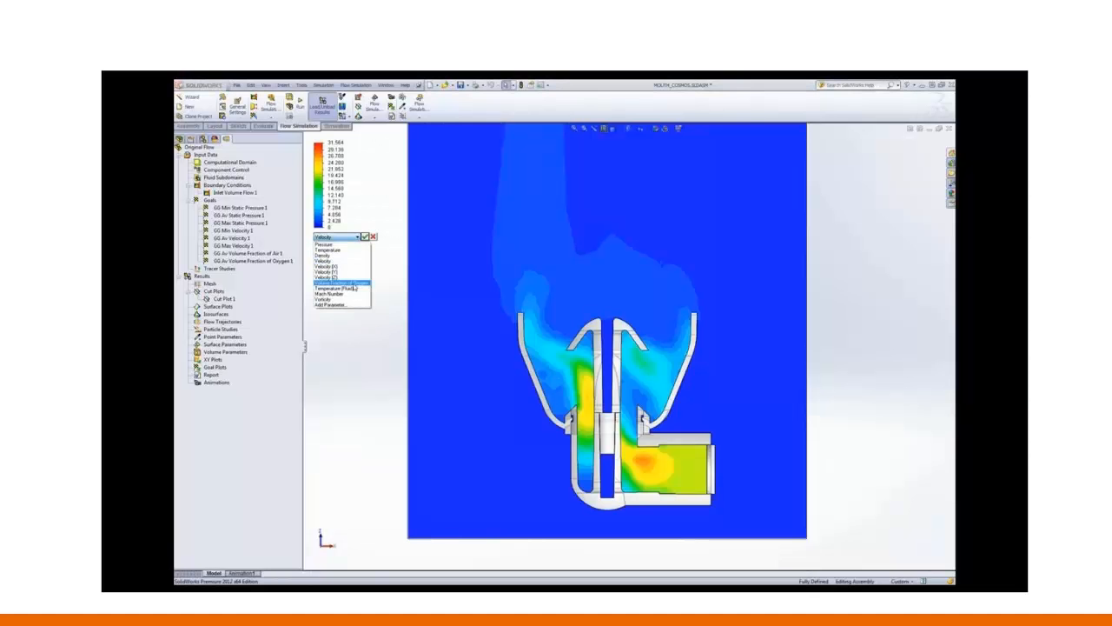
left_click(346, 283)
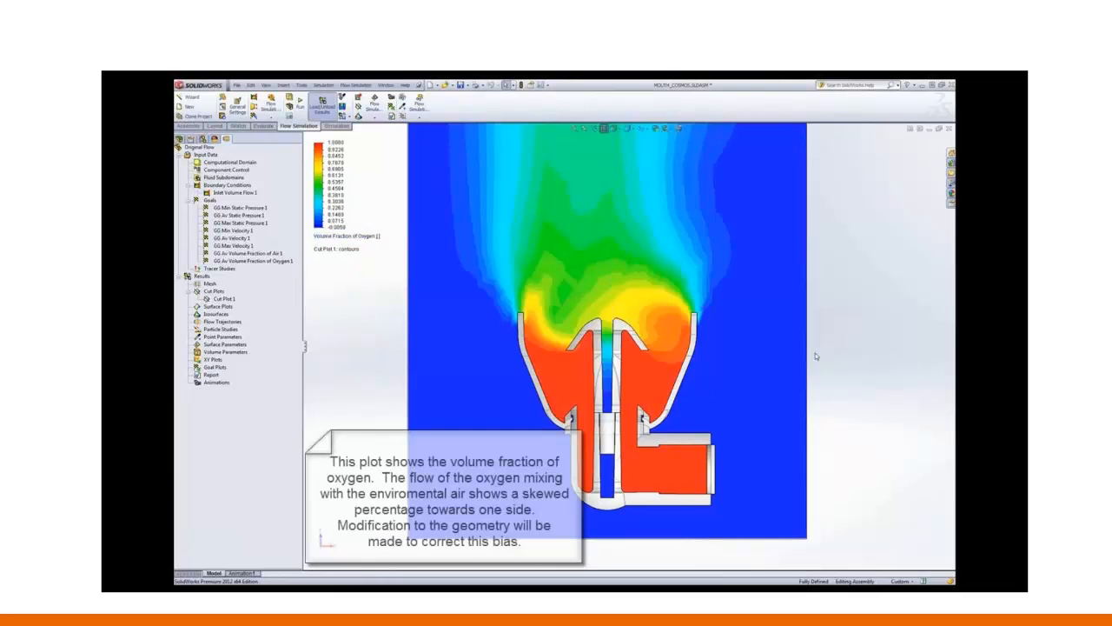
scroll(815, 354, "up", 1)
scroll(773, 293, "up", 3)
scroll(674, 235, "down", 2)
scroll(609, 389, "down", 1)
scroll(612, 387, "up", 1)
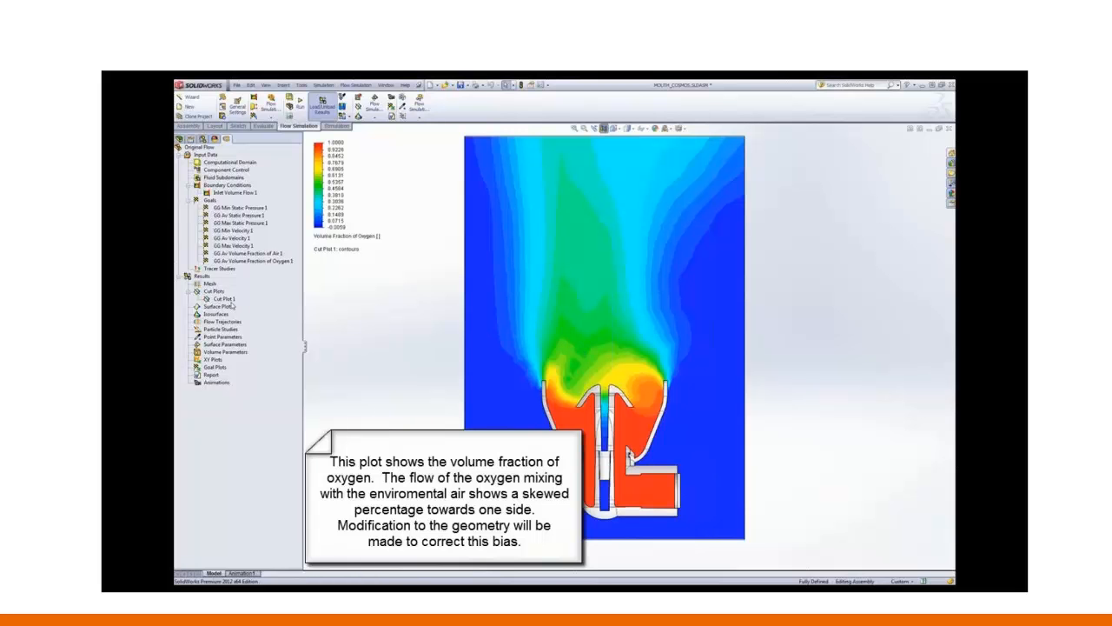
right_click(229, 299)
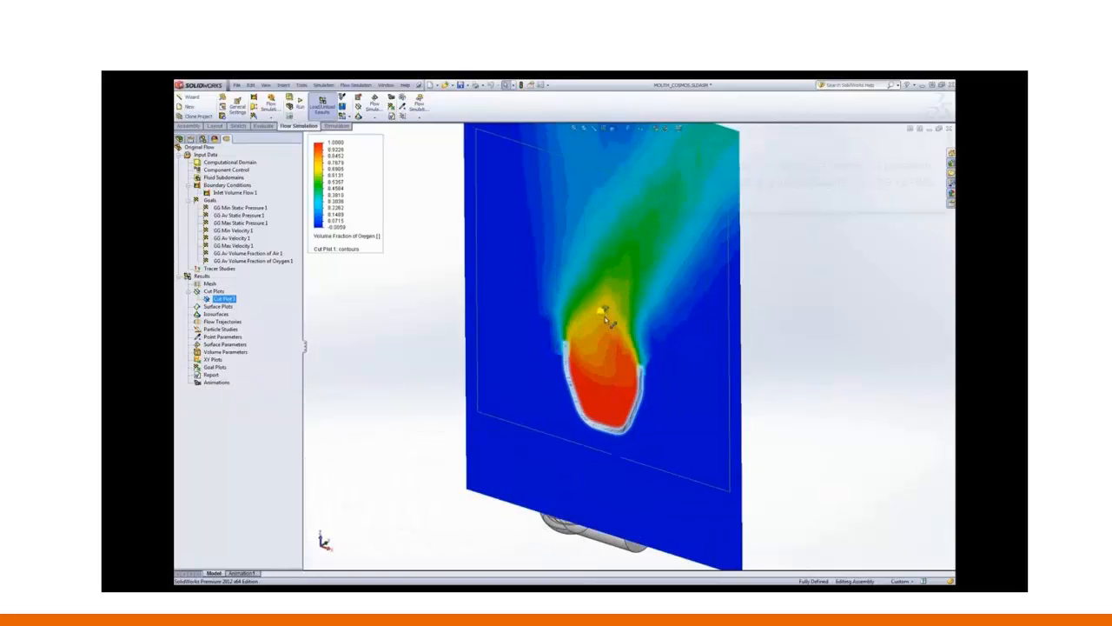
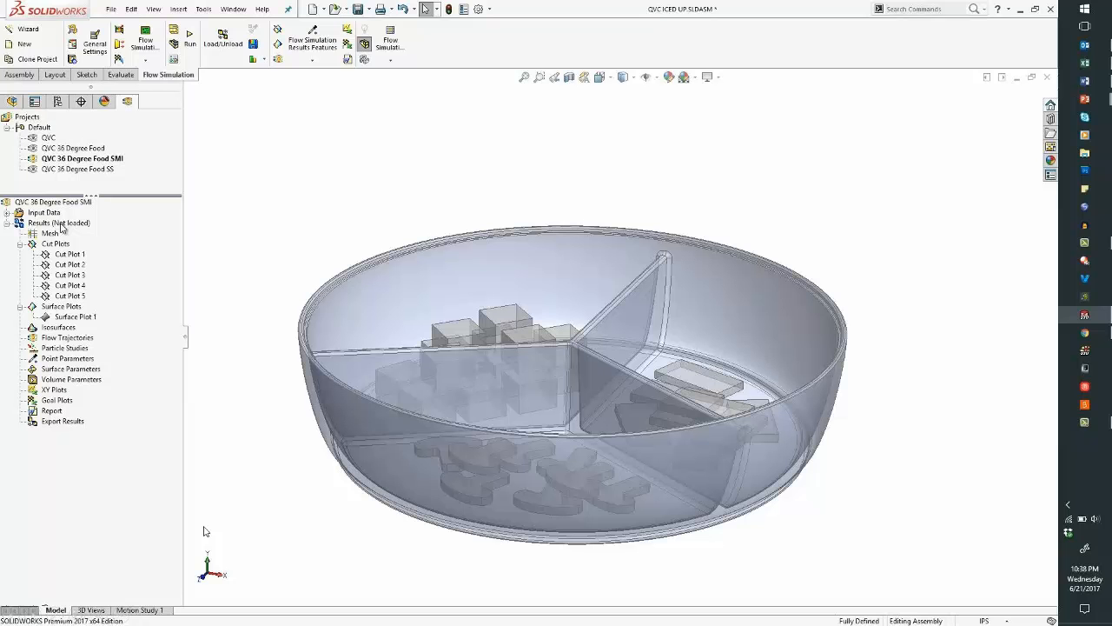
- Load the QVC 36 Degree Food SMI results at the 60 s time moment, then select Cut Plot 3
mouse_move(204, 531)
left_click(142, 610)
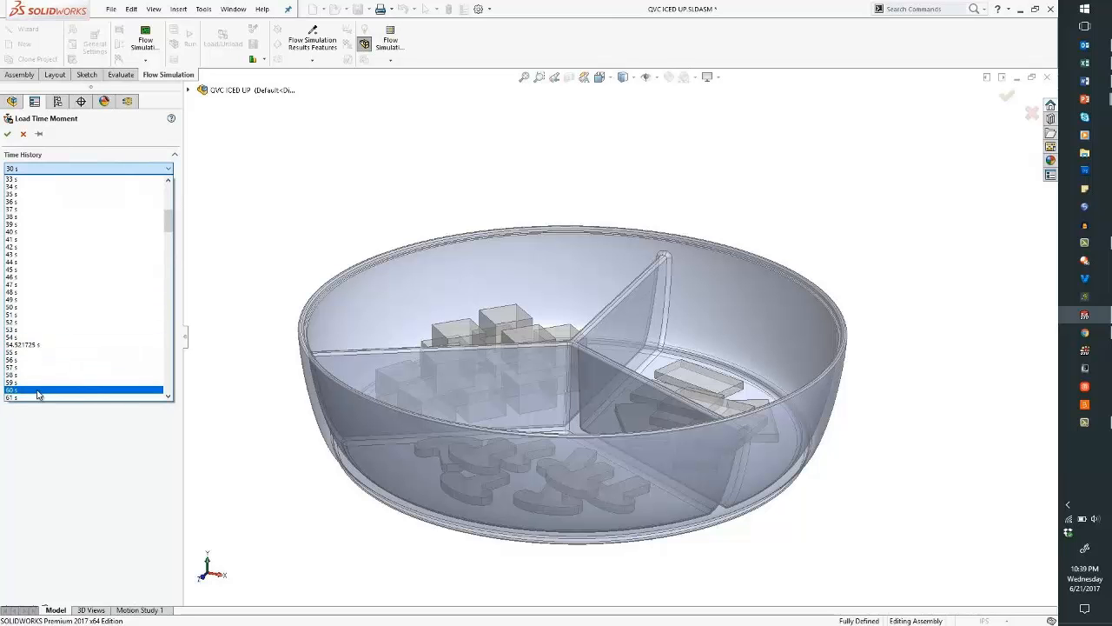
left_click(8, 135)
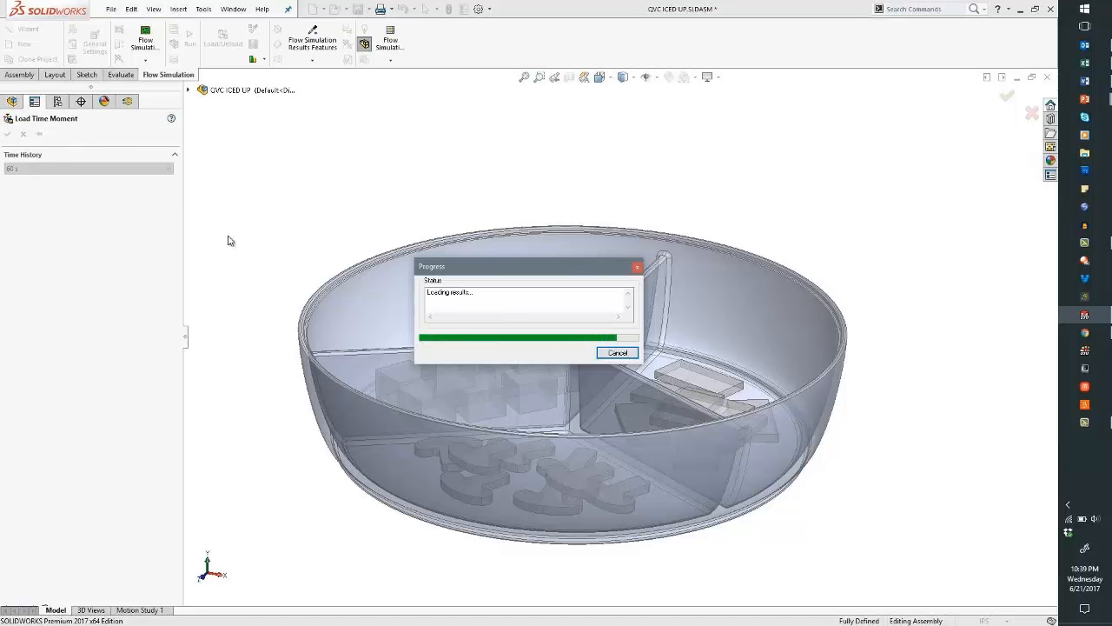
left_click(70, 274)
- Show Cut Plot 3's 60 s temperature contours in a zoomed front view, with the legend moved left
right_click(86, 277)
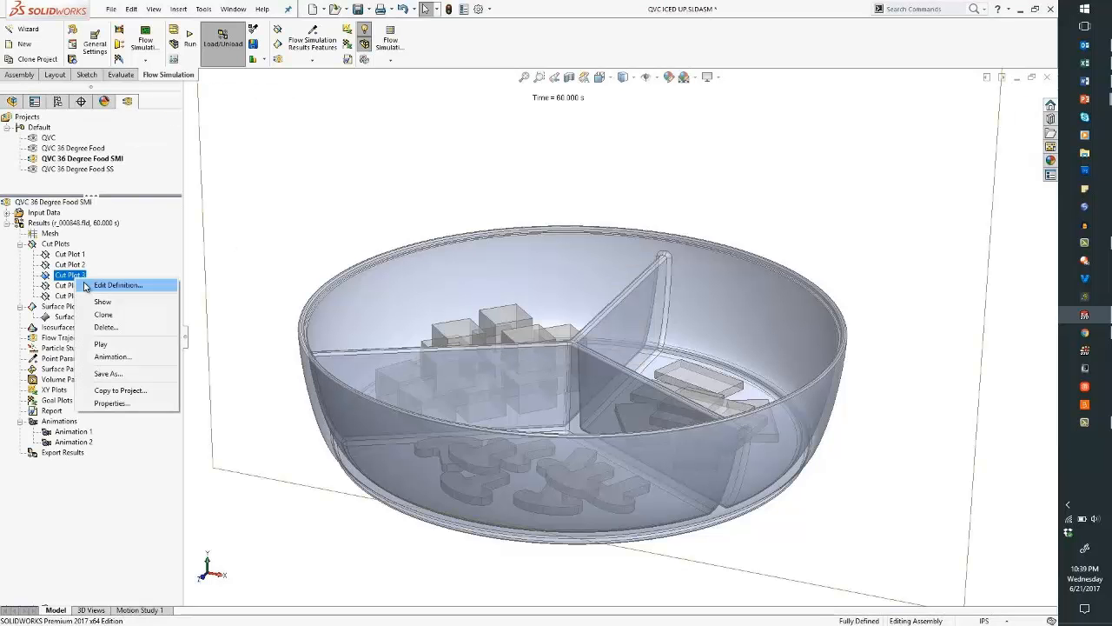
left_click(94, 303)
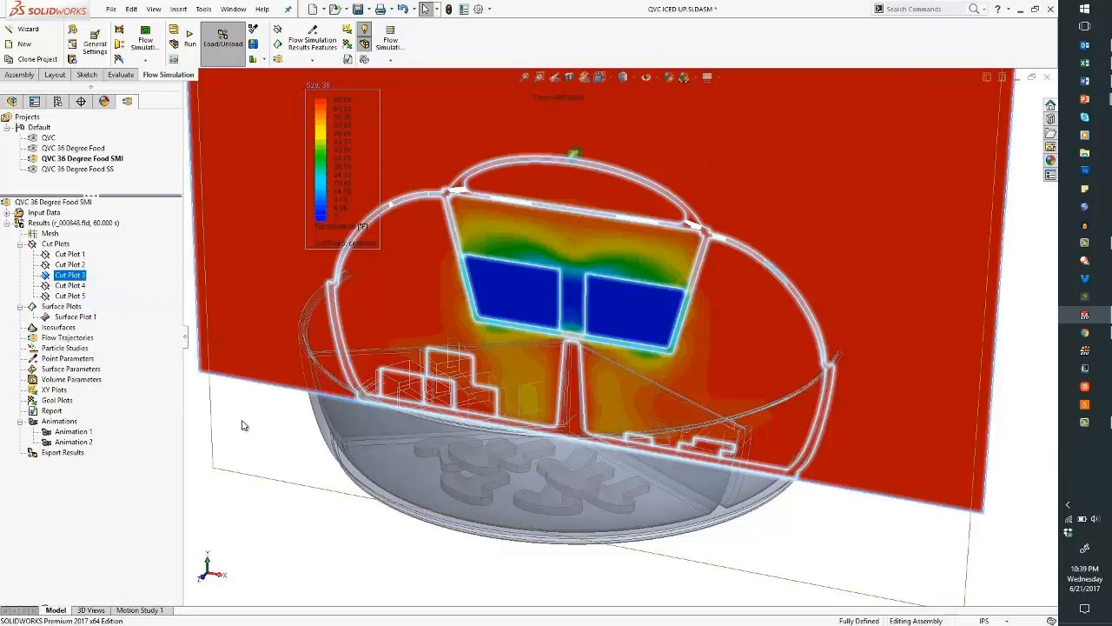
key("ctrl+1")
scroll(457, 225, "down", 1)
left_click_drag(319, 169, 214, 173)
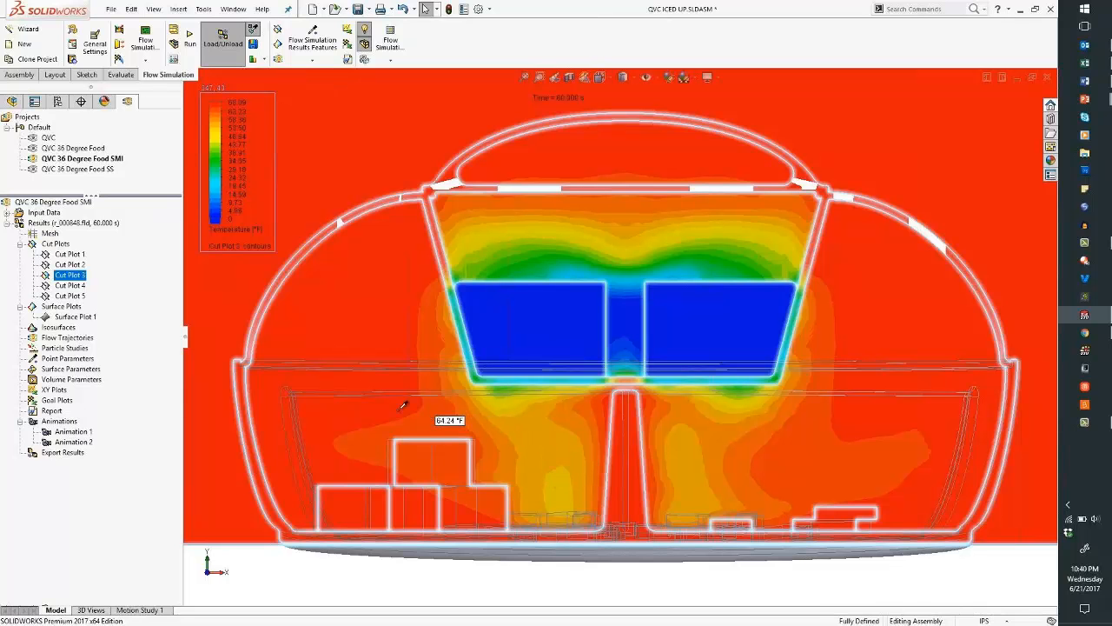
- Reload the results at the 240 s time moment
right_click(105, 223)
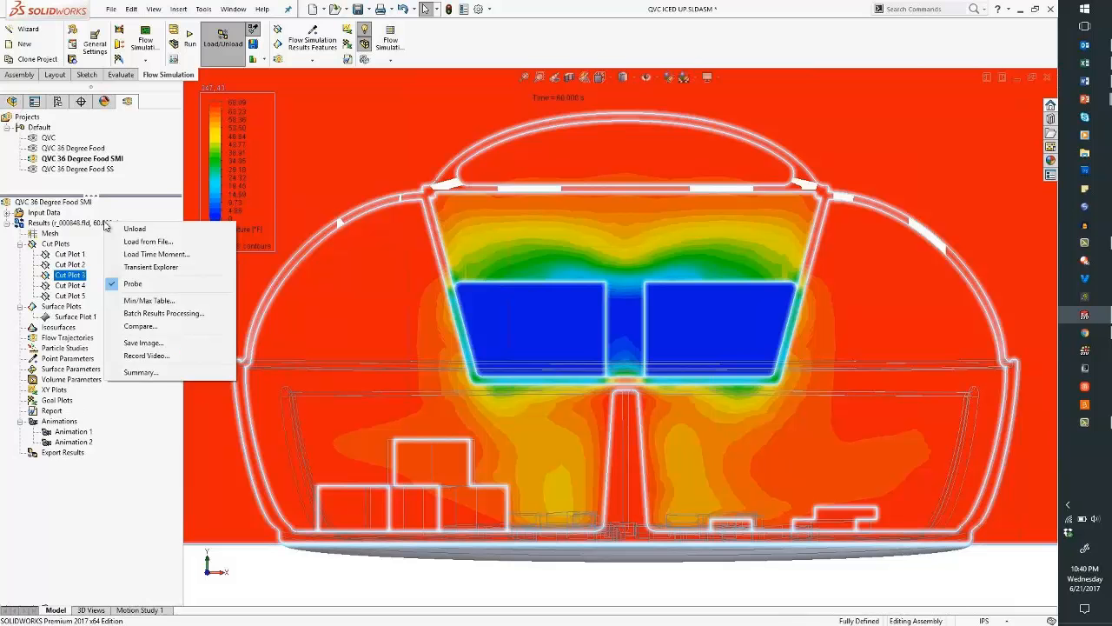
left_click(134, 254)
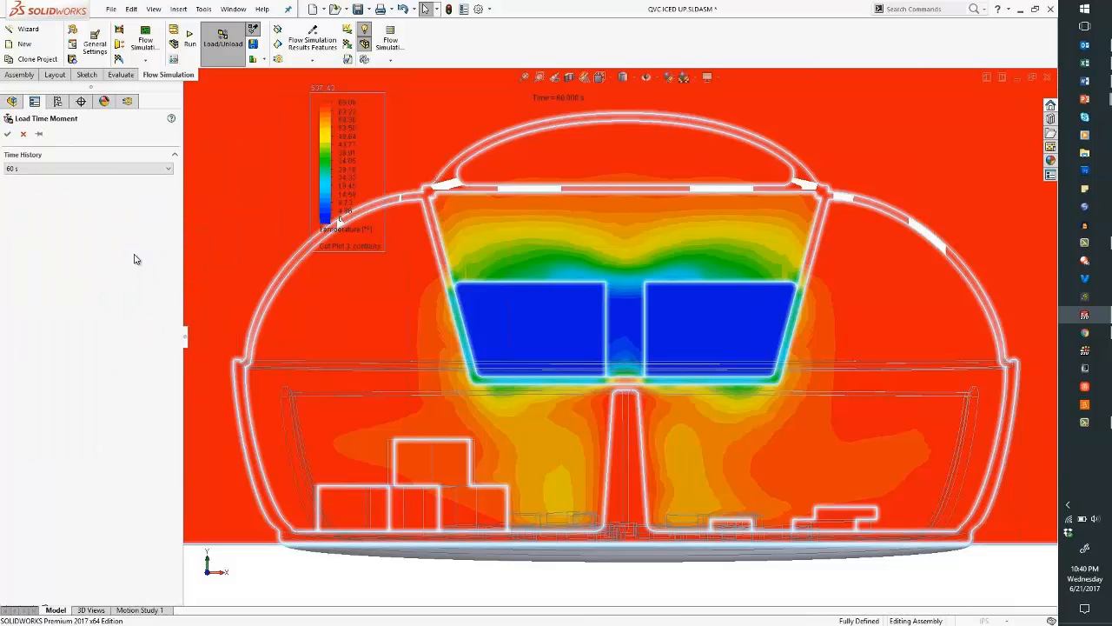
left_click(106, 170)
left_click_drag(165, 243, 158, 368)
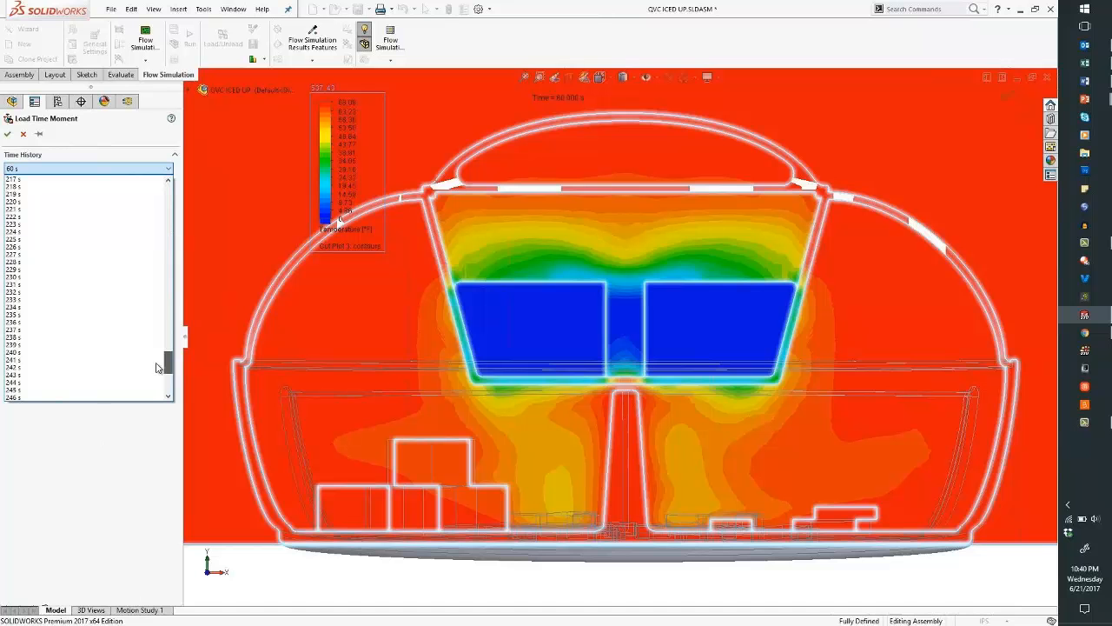
left_click(53, 355)
left_click(8, 134)
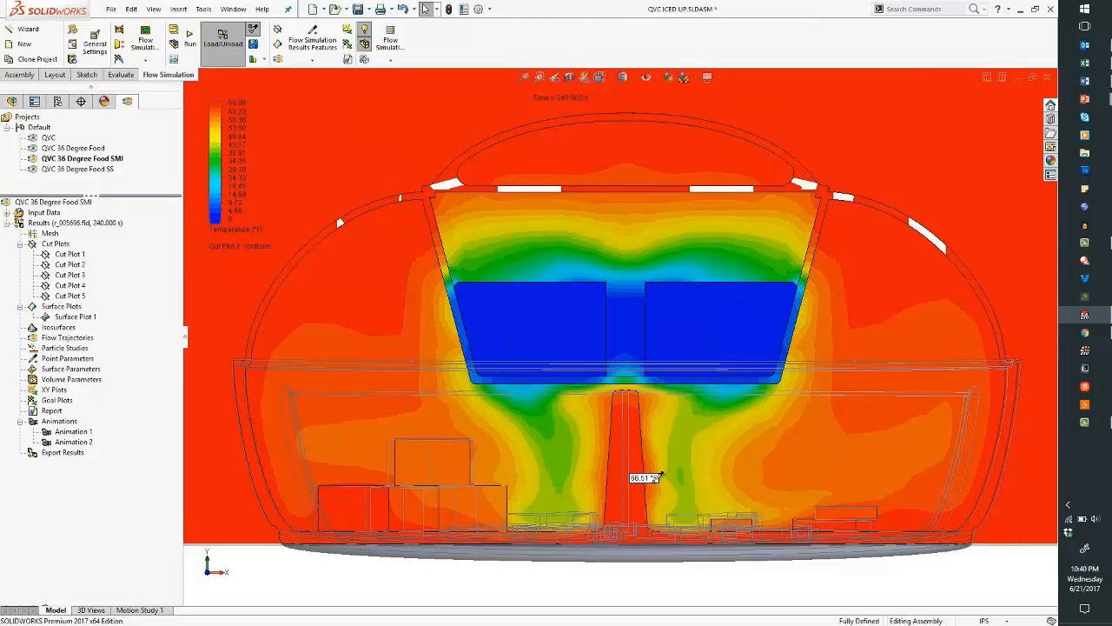
- Hide Cut Plot 3 and show Surface Plot 1's food temperatures
left_click(78, 277)
right_click(82, 275)
left_click(104, 313)
right_click(83, 317)
left_click(94, 338)
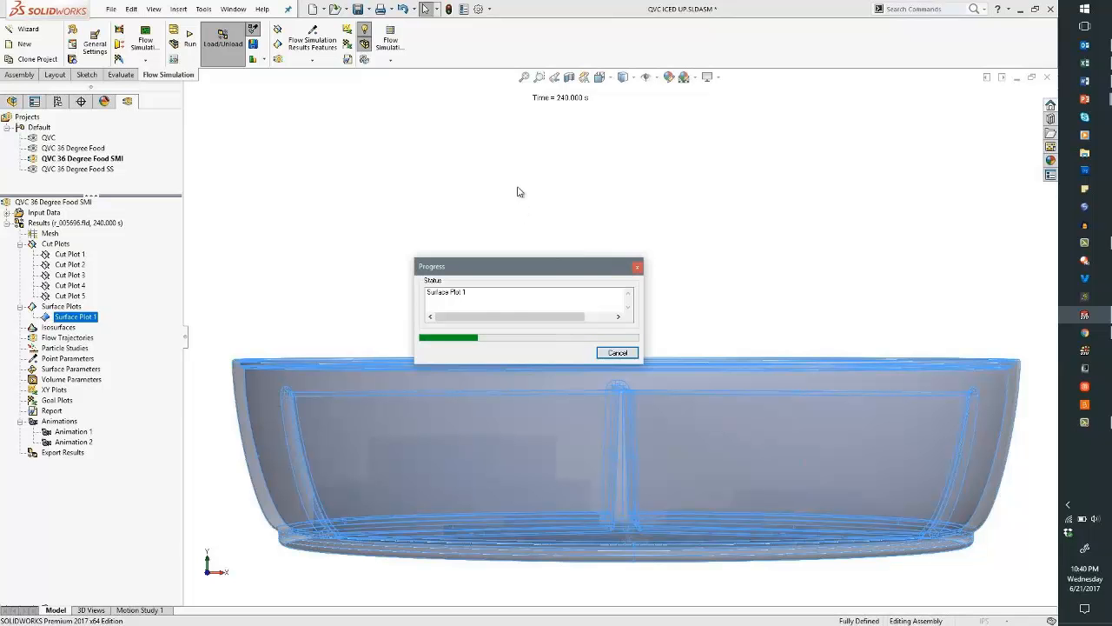
- Orbit to look down into the platter and probe the 240 s food surface temperatures
middle_click_drag(515, 231, 595, 400)
scroll(606, 414, "up", 2)
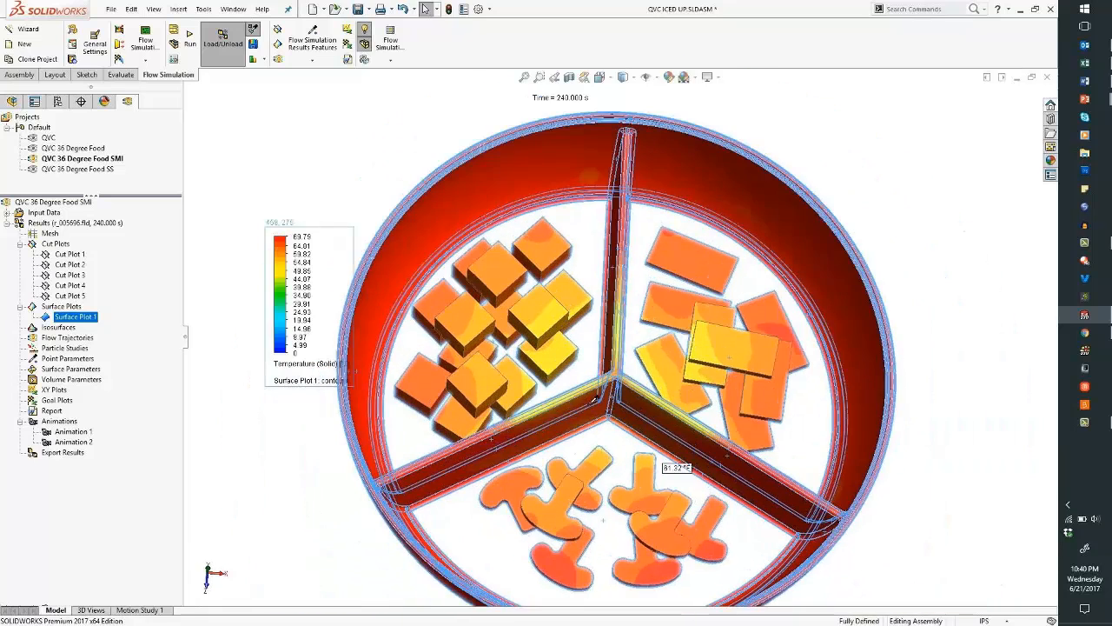
left_click(330, 176)
mouse_move(543, 321)
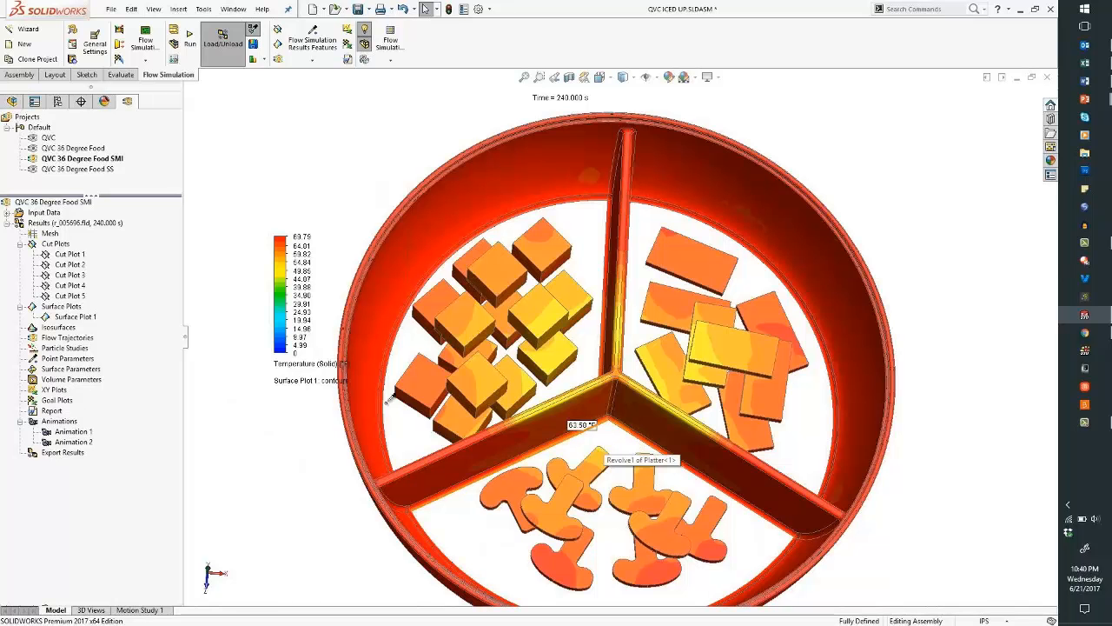
- Hide Surface Plot 1, leaving the platter without temperature contours
left_click(86, 318)
right_click(86, 319)
left_click(117, 356)
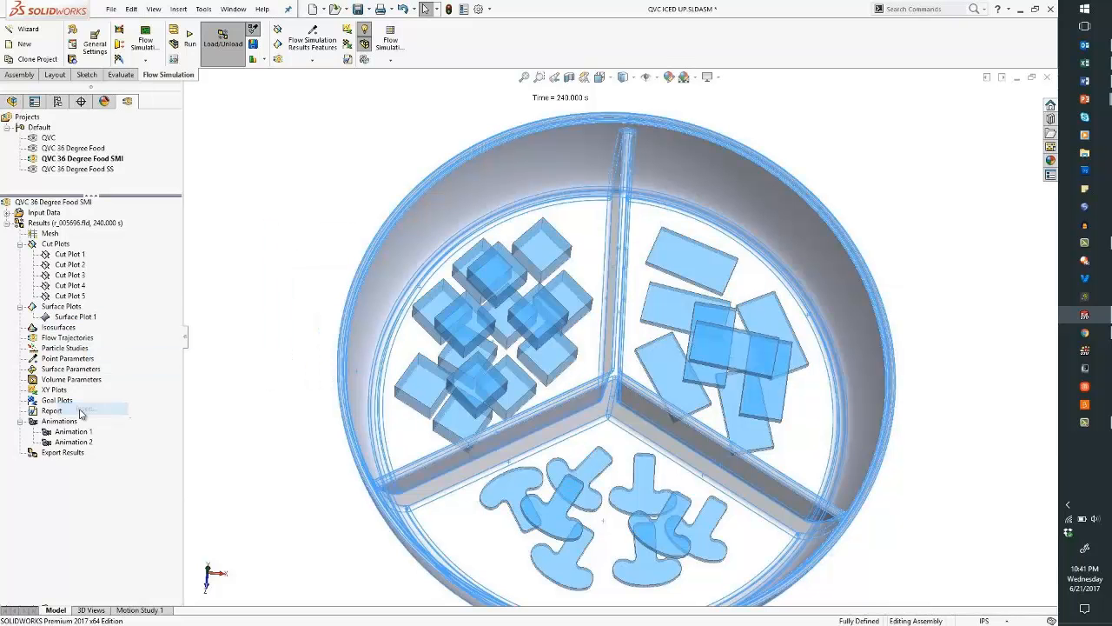
- Show a goal plot summary of all six goals in an enlarged pane with a wider Unit column
left_click(28, 185)
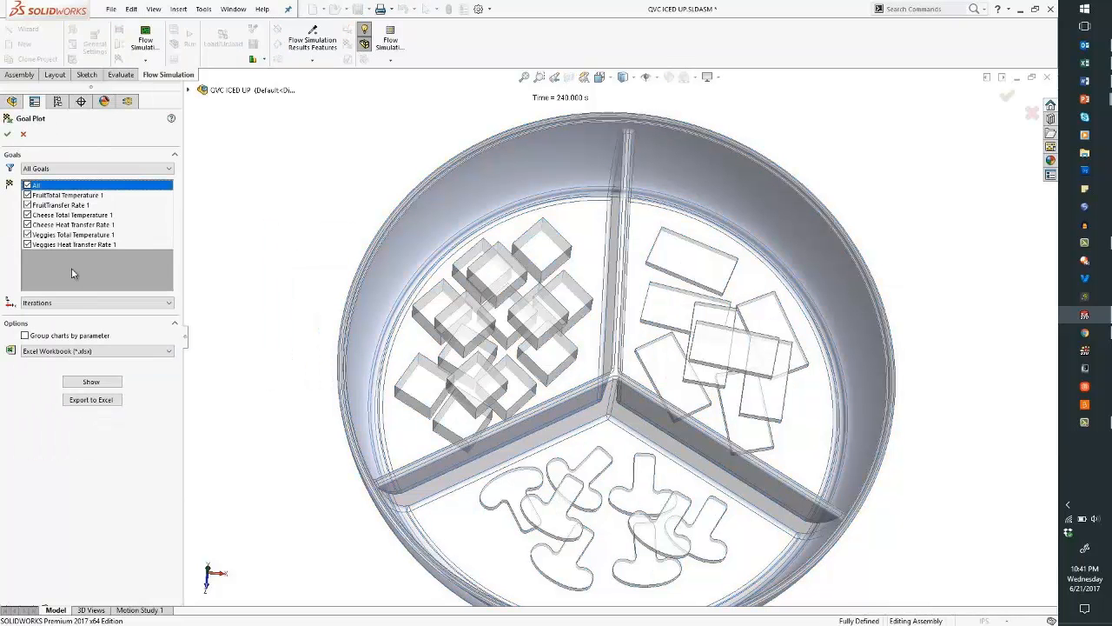
left_click(96, 399)
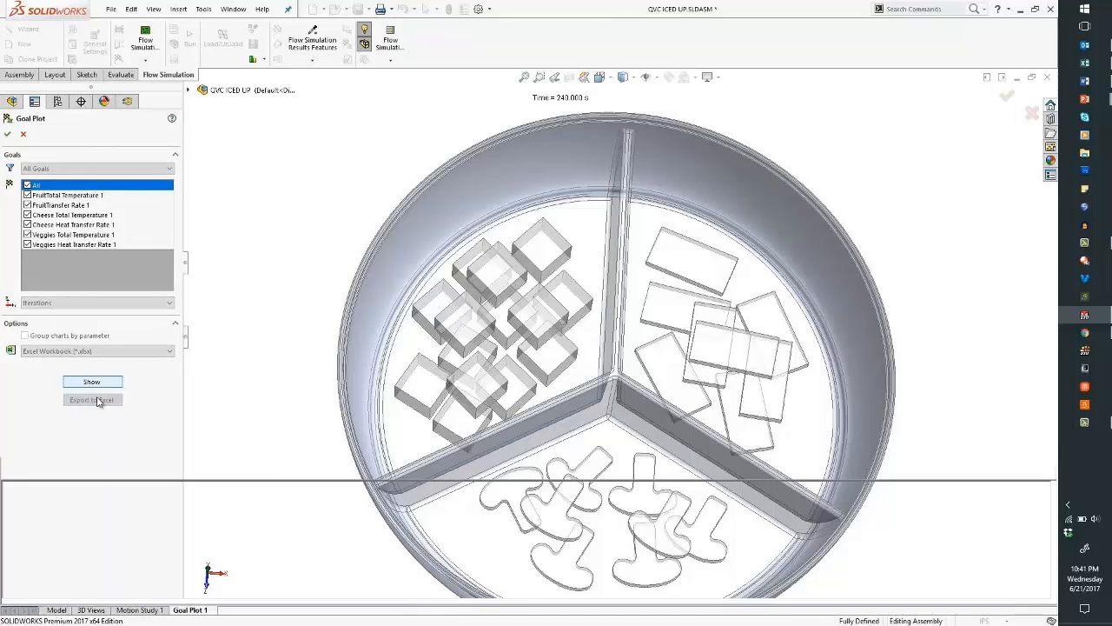
left_click_drag(239, 451, 174, 342)
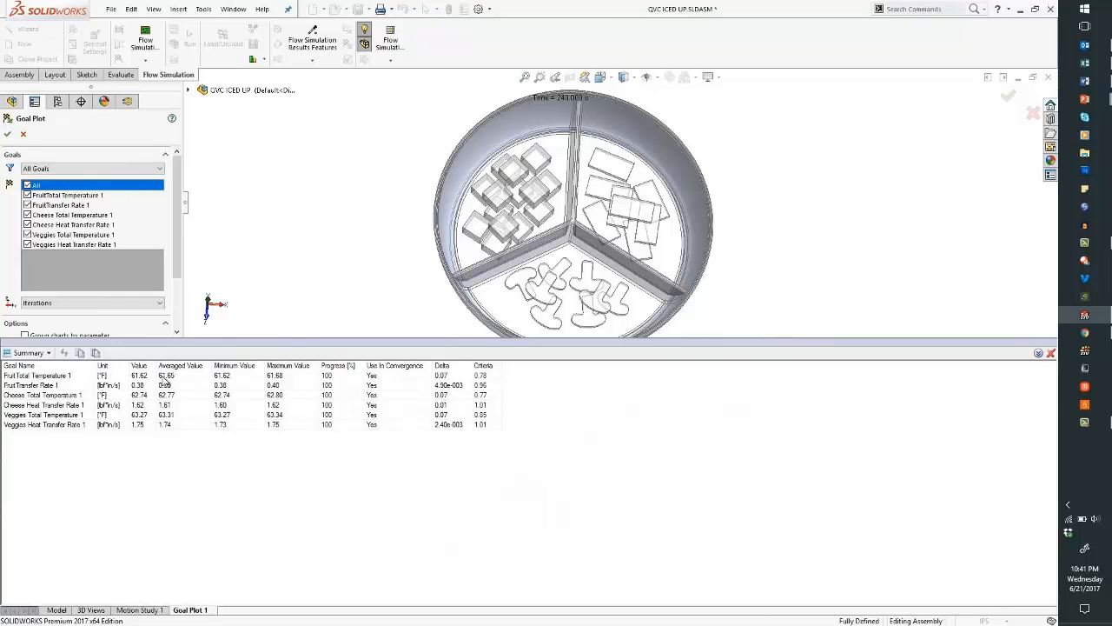
left_click_drag(129, 366, 176, 366)
- Review the goal history graphs, then return to the summary table
left_click(49, 353)
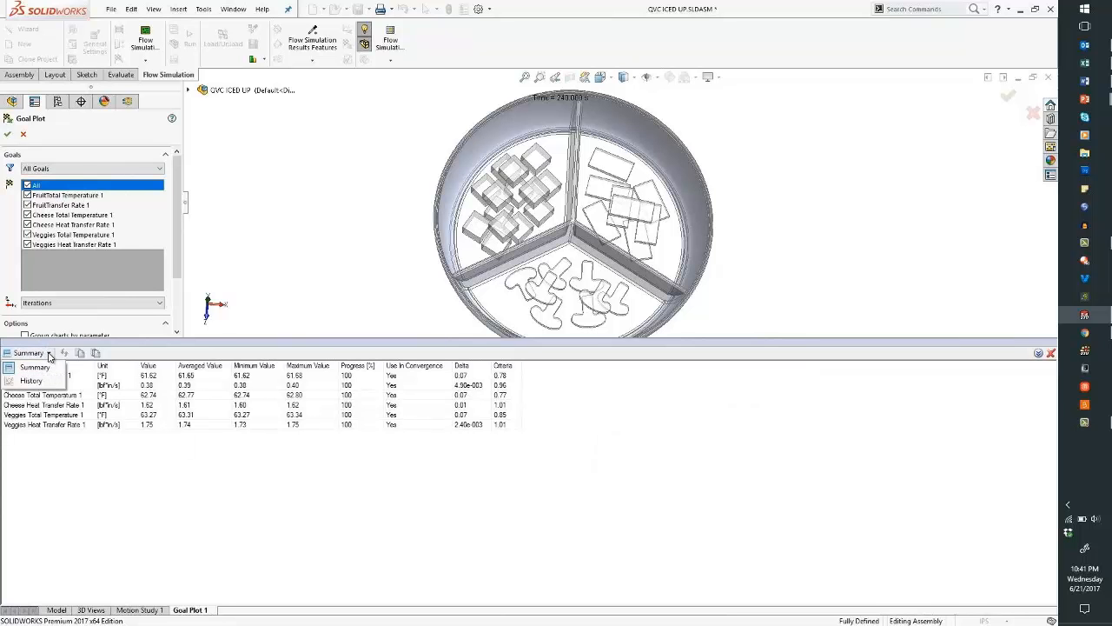
left_click(35, 381)
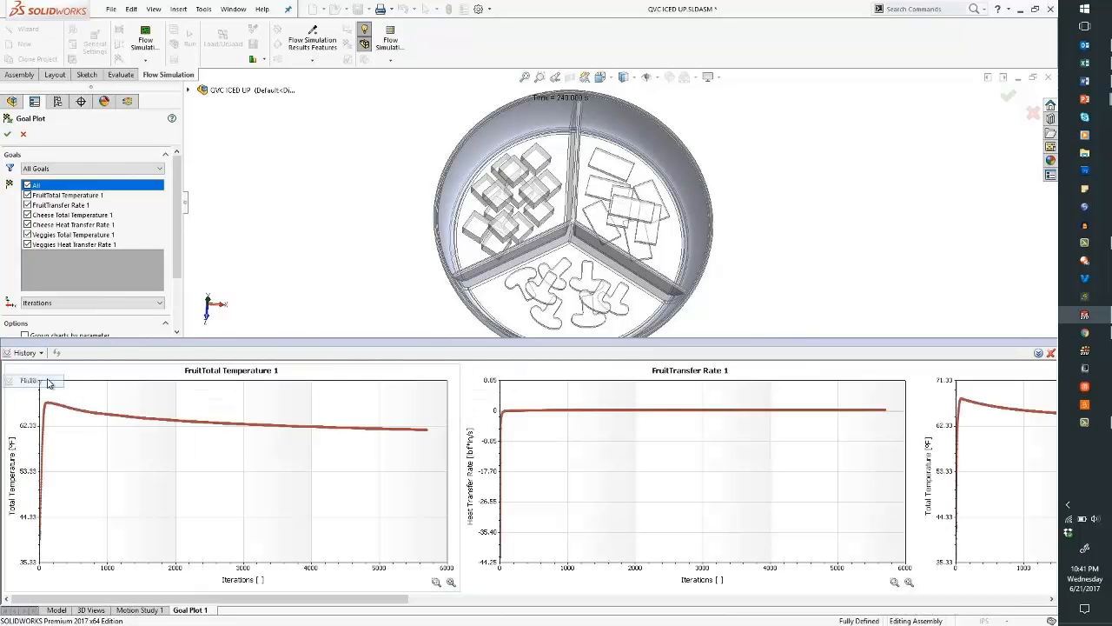
left_click(26, 353)
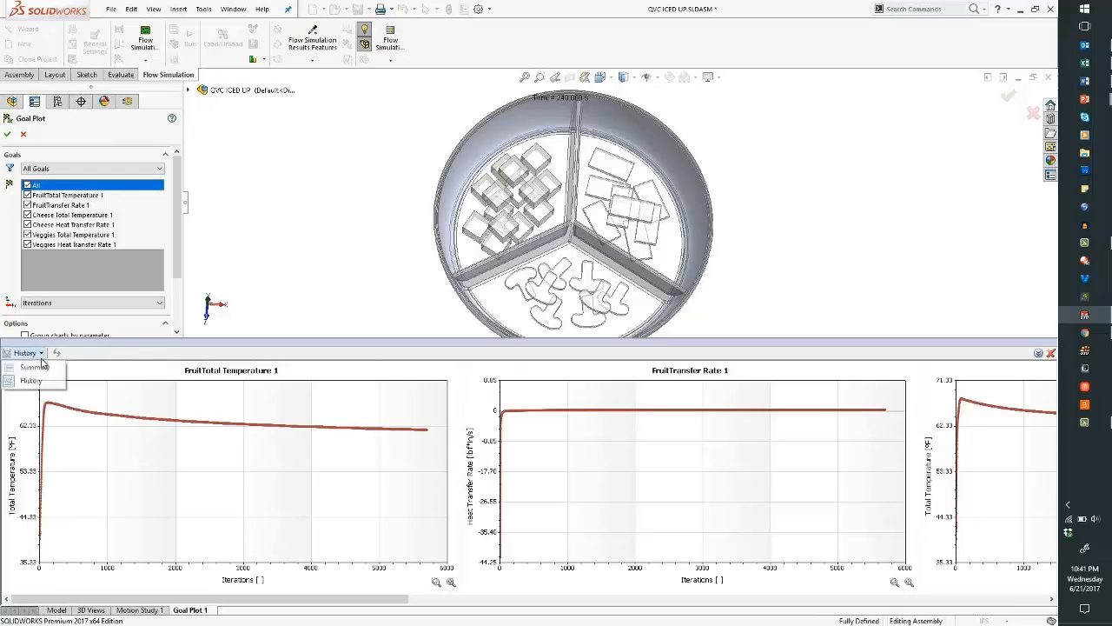
left_click(26, 366)
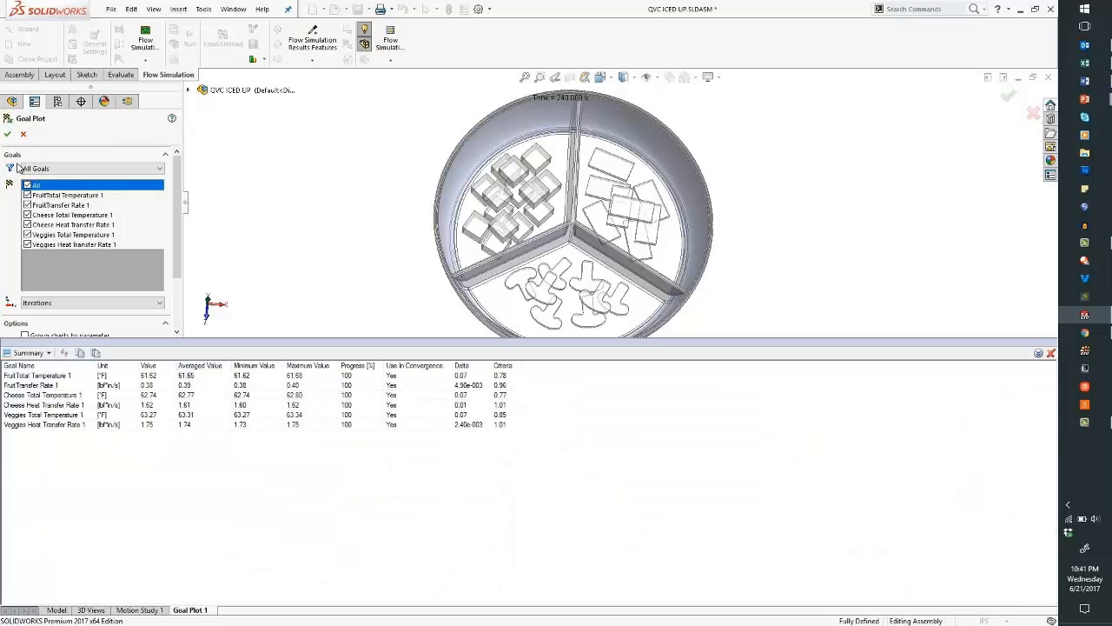
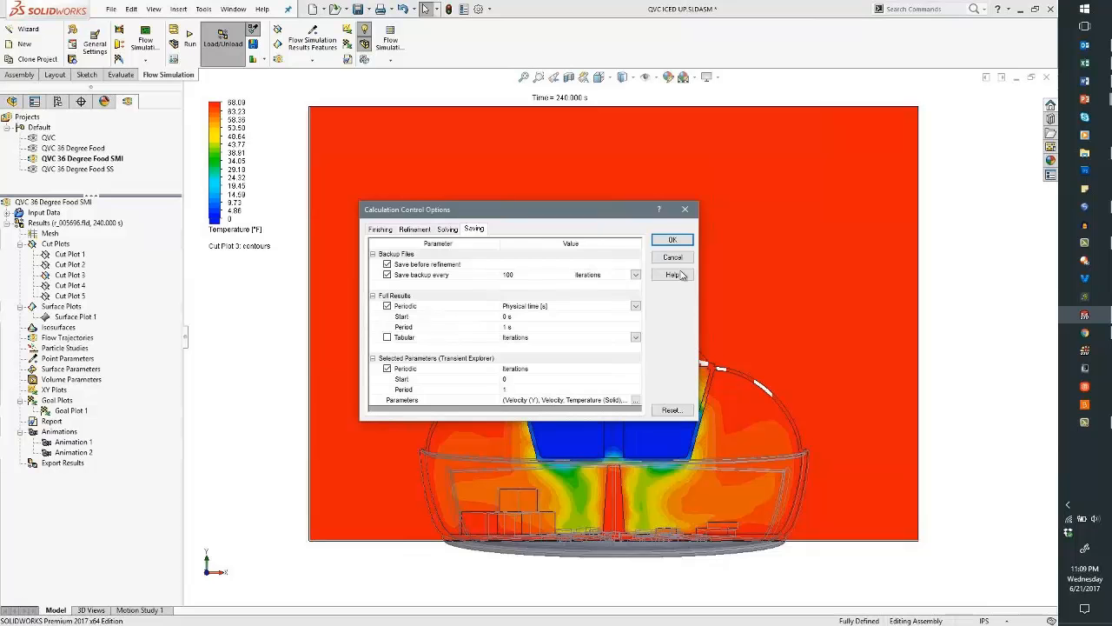
- Confirm the calculation settings and load the results into Transient Explorer, covering 0 to 268.624 s
left_click(674, 242)
right_click(87, 223)
left_click(135, 269)
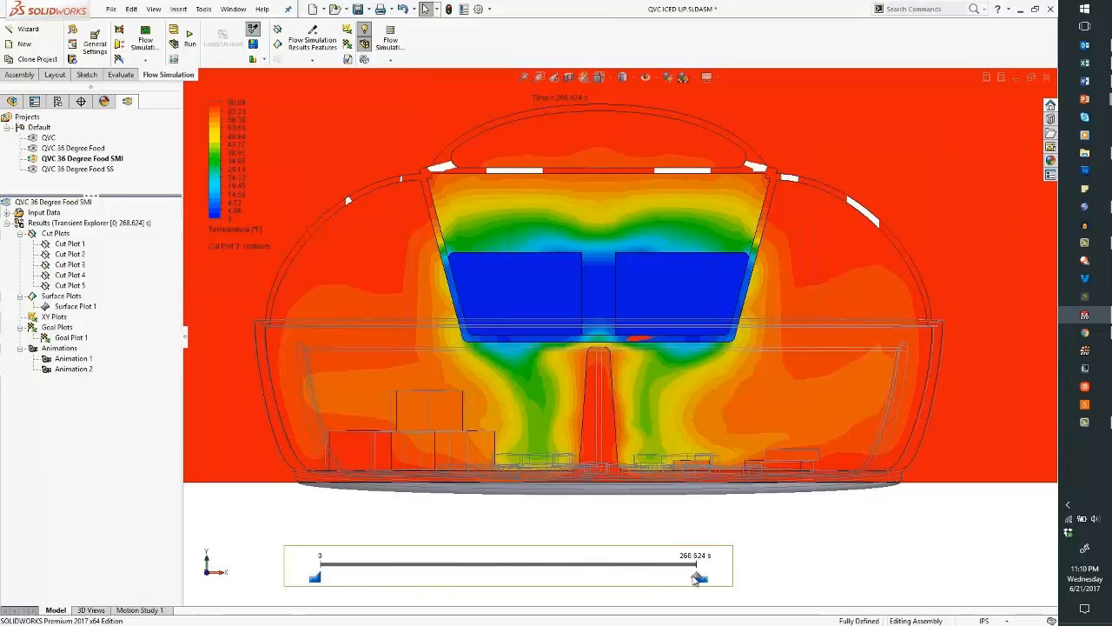
- Narrow the time range to 203.445–240.065 s and step the cut plot between about 214 and 235 s
left_click_drag(694, 580, 635, 589)
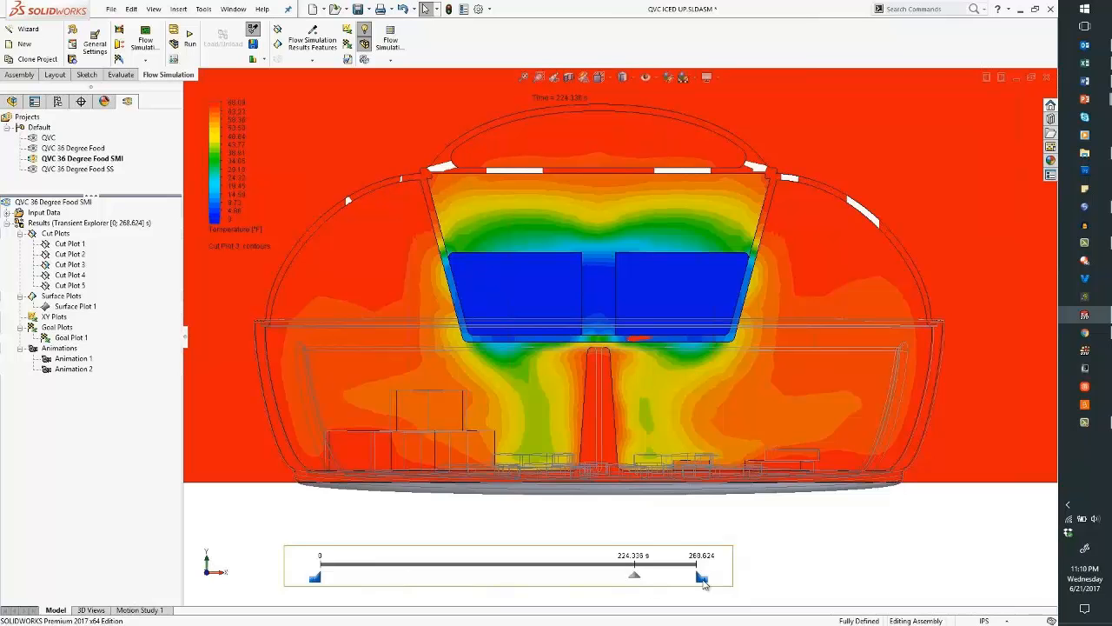
left_click_drag(703, 584, 657, 582)
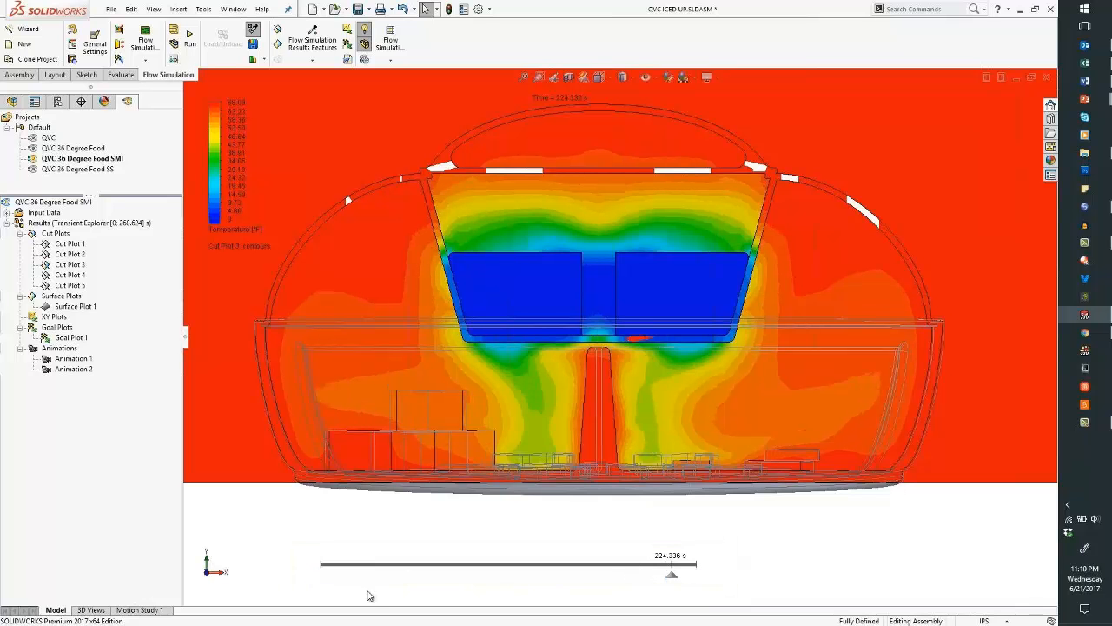
left_click_drag(316, 579, 632, 580)
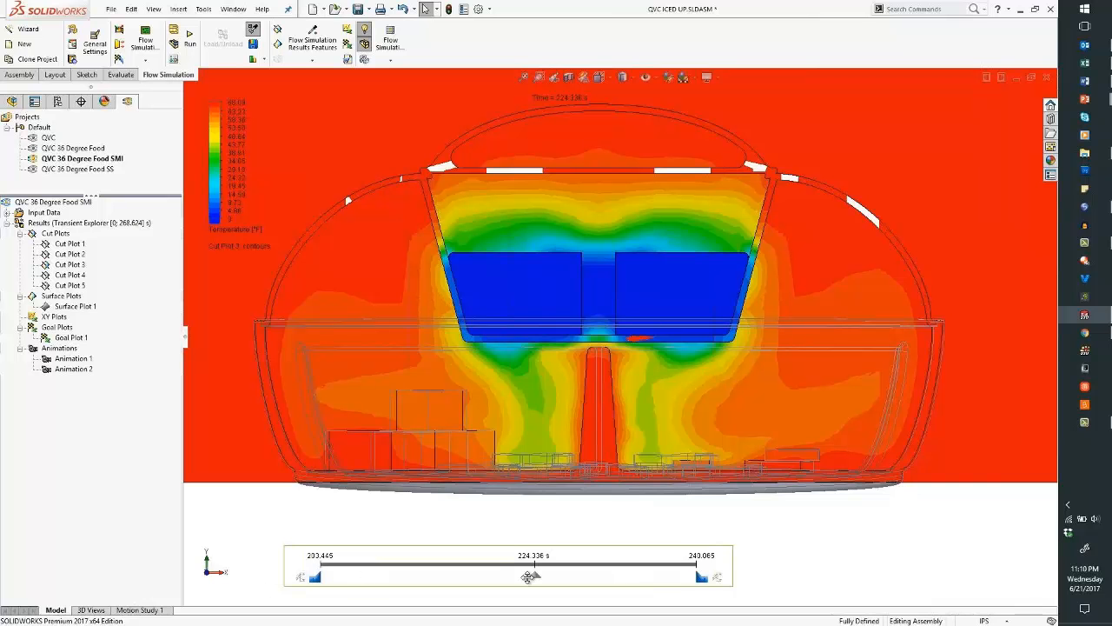
left_click_drag(537, 581, 386, 575)
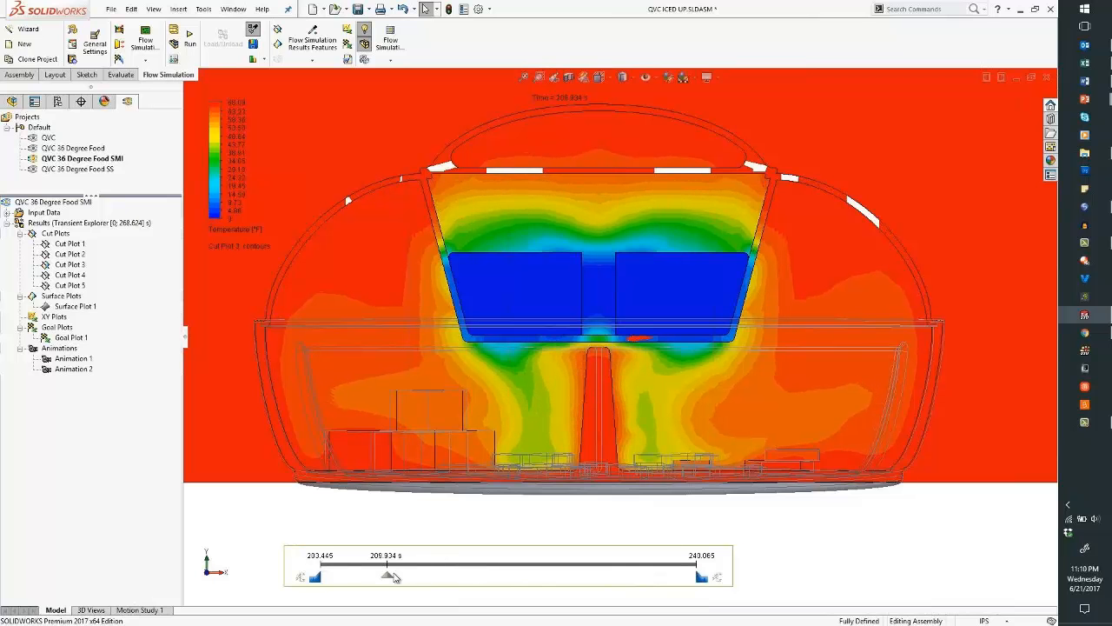
mouse_move(391, 580)
left_mouse_down()
mouse_move(656, 589)
mouse_move(679, 577)
mouse_move(334, 581)
left_mouse_up()
- Reset the Transient Explorer time range to its full span, from 0 to the maximum
left_click(306, 582)
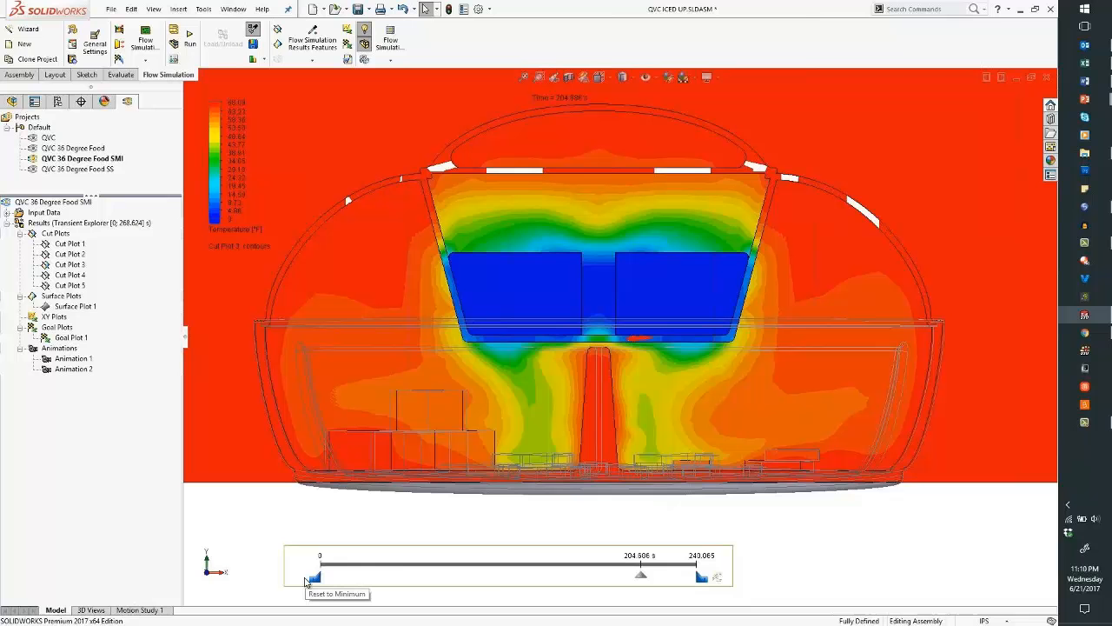
left_click(717, 579)
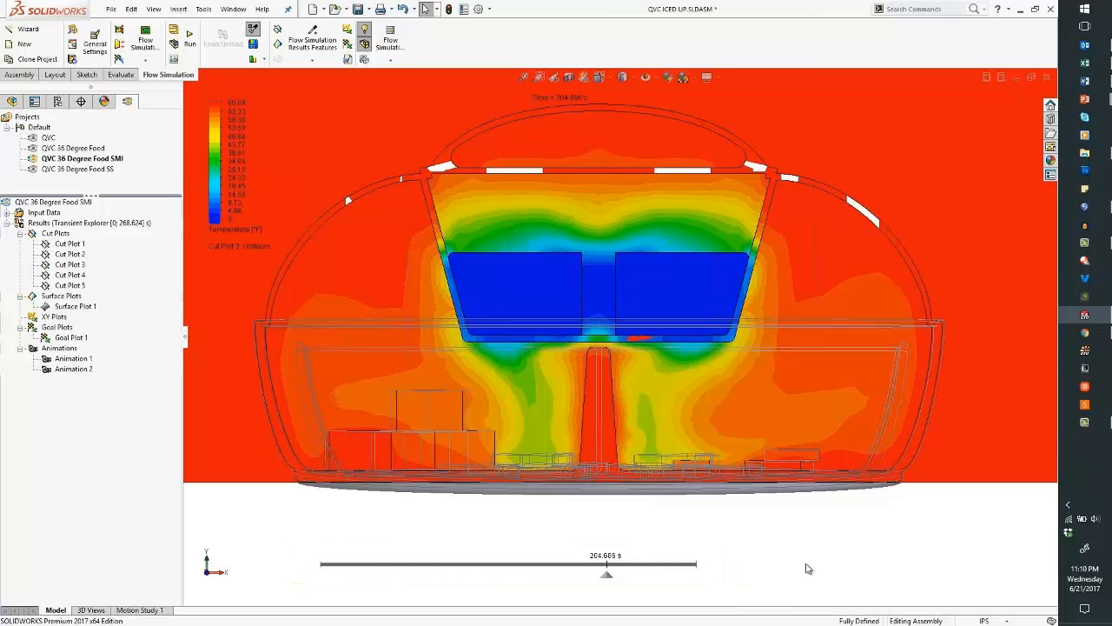
right_click(78, 265)
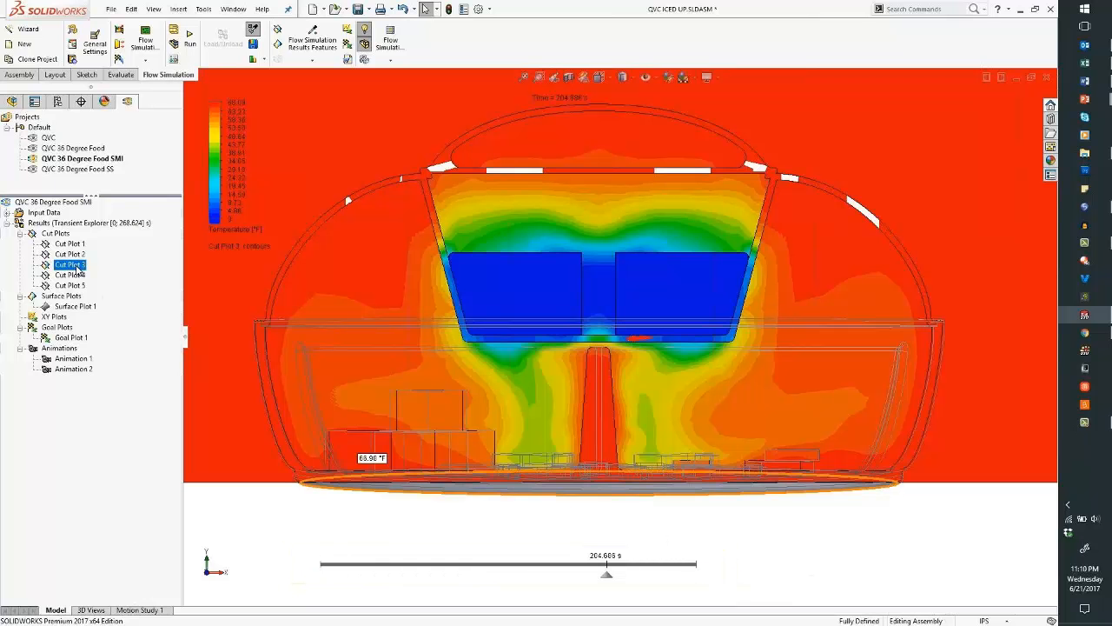
- Replace Cut Plot 3 with Surface Plot 1 and view the platter from the top
left_click(118, 303)
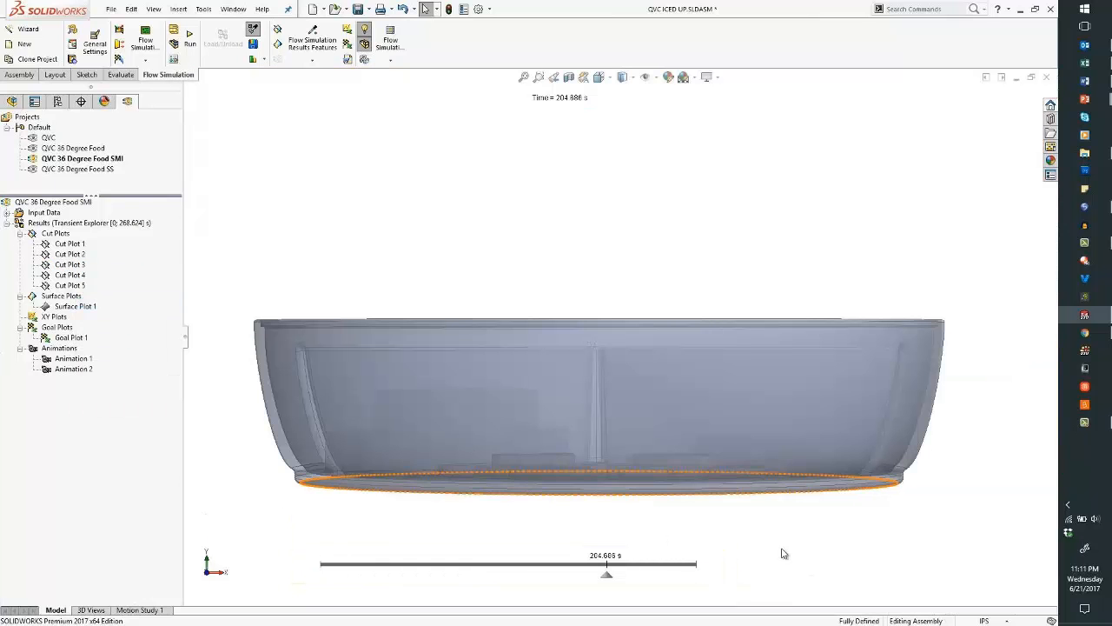
right_click(76, 307)
left_click(103, 333)
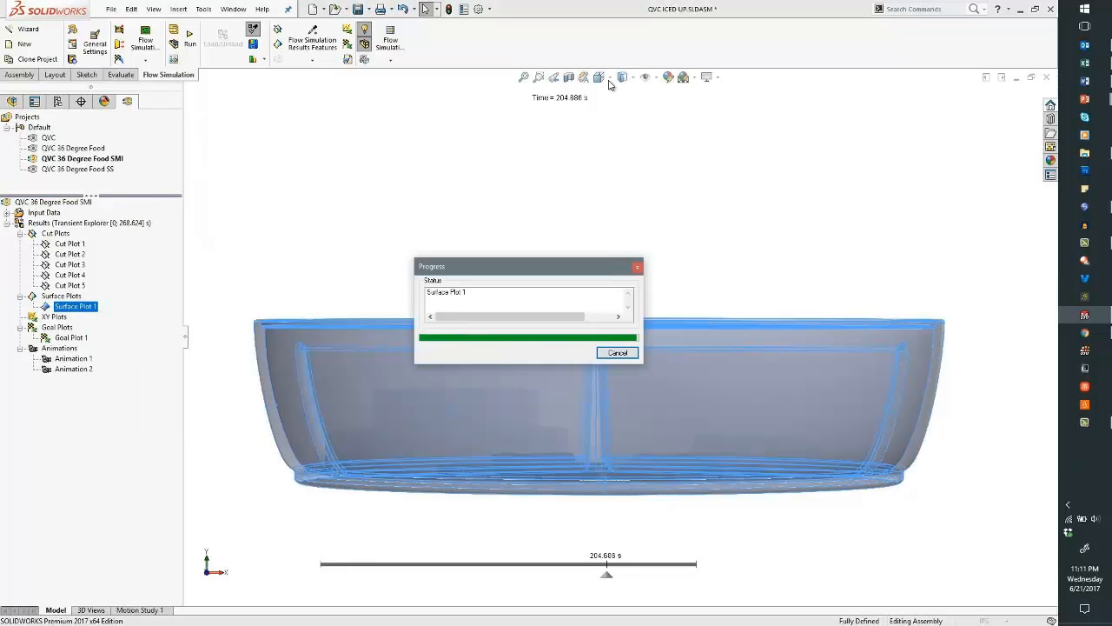
left_click(610, 80)
left_click(617, 108)
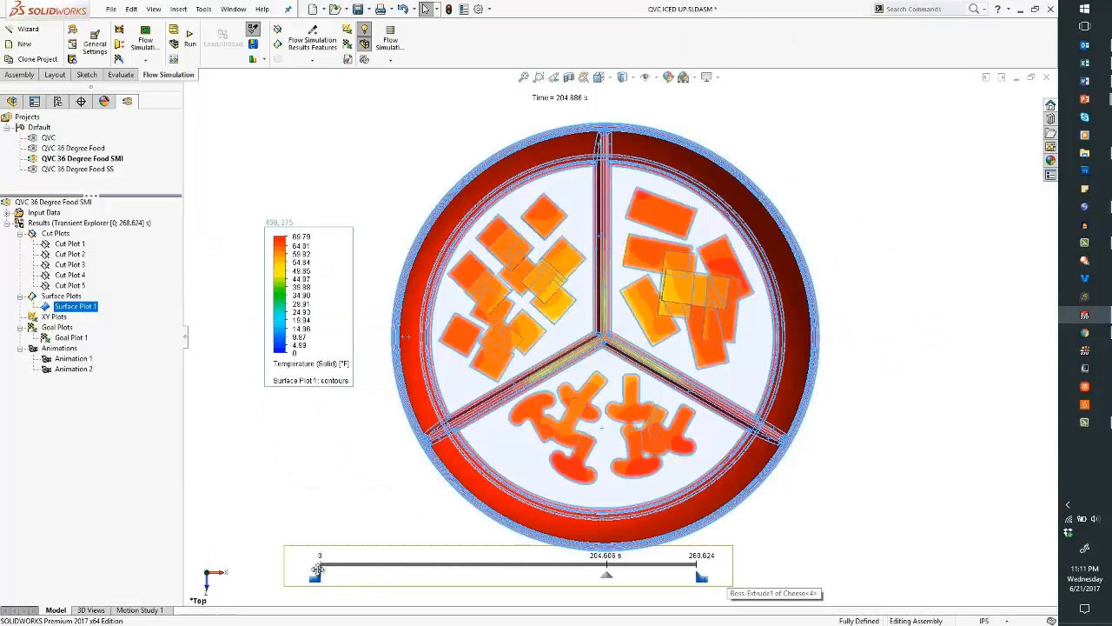
- Rewind the surface temperature plot to about 98 s, then advance it to about 202 s
left_click(328, 565)
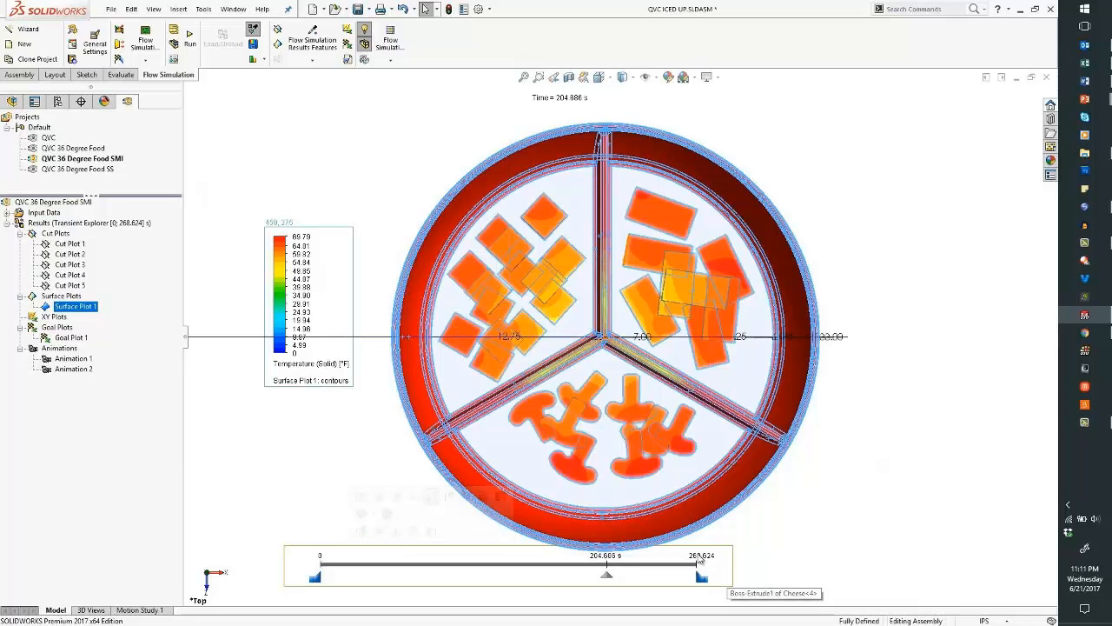
left_click_drag(607, 577, 501, 579)
left_click(240, 331)
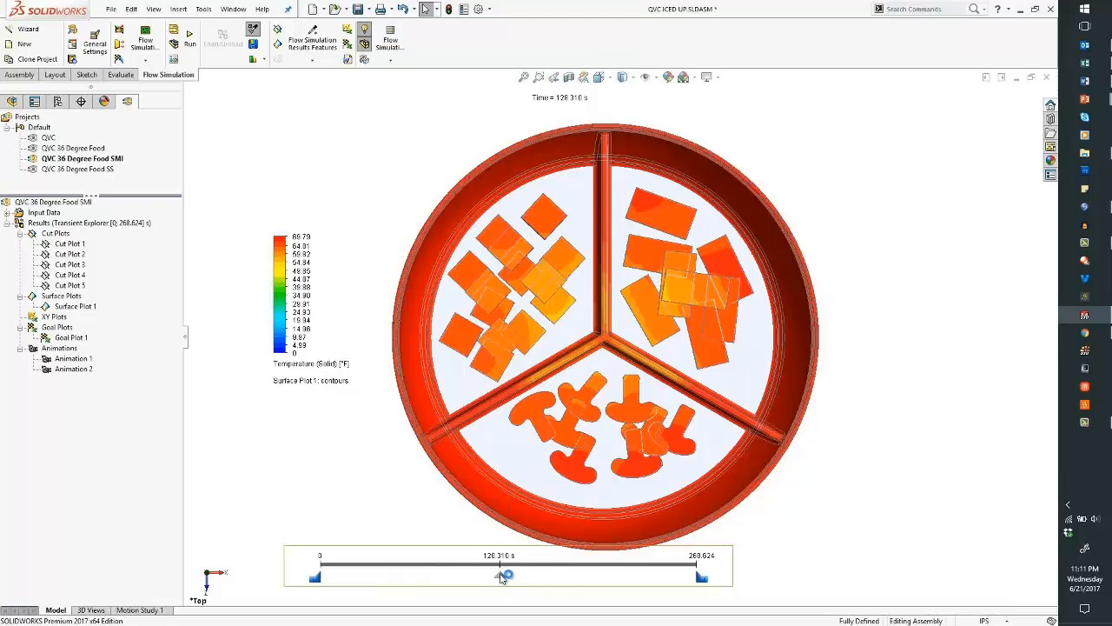
left_click_drag(578, 580, 674, 580)
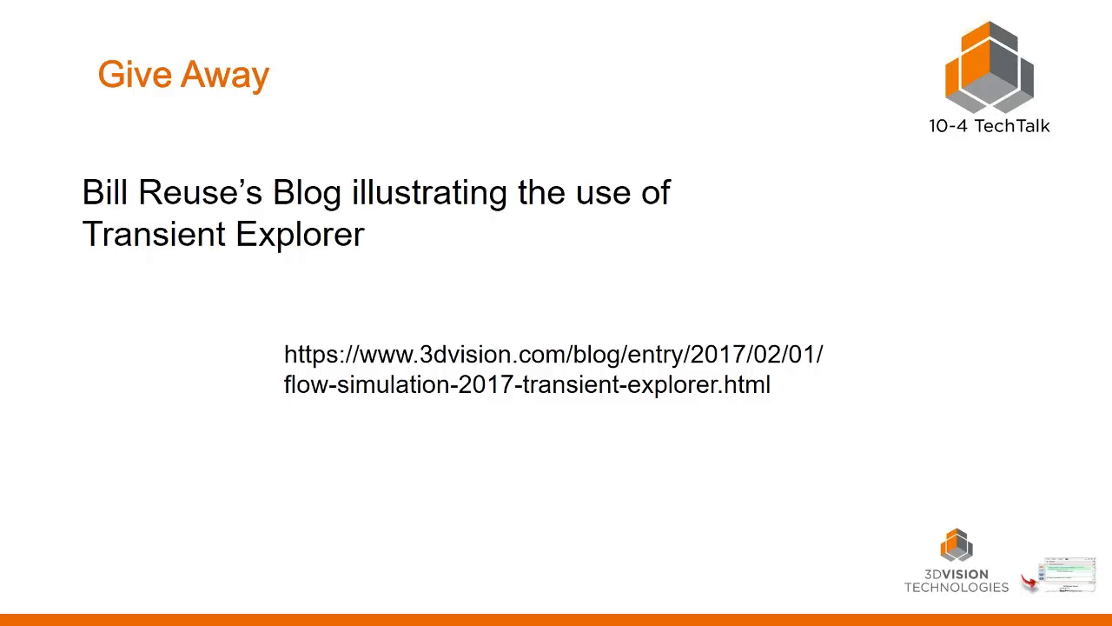
- Advance the presentation to the Steady State slide
key("Right")
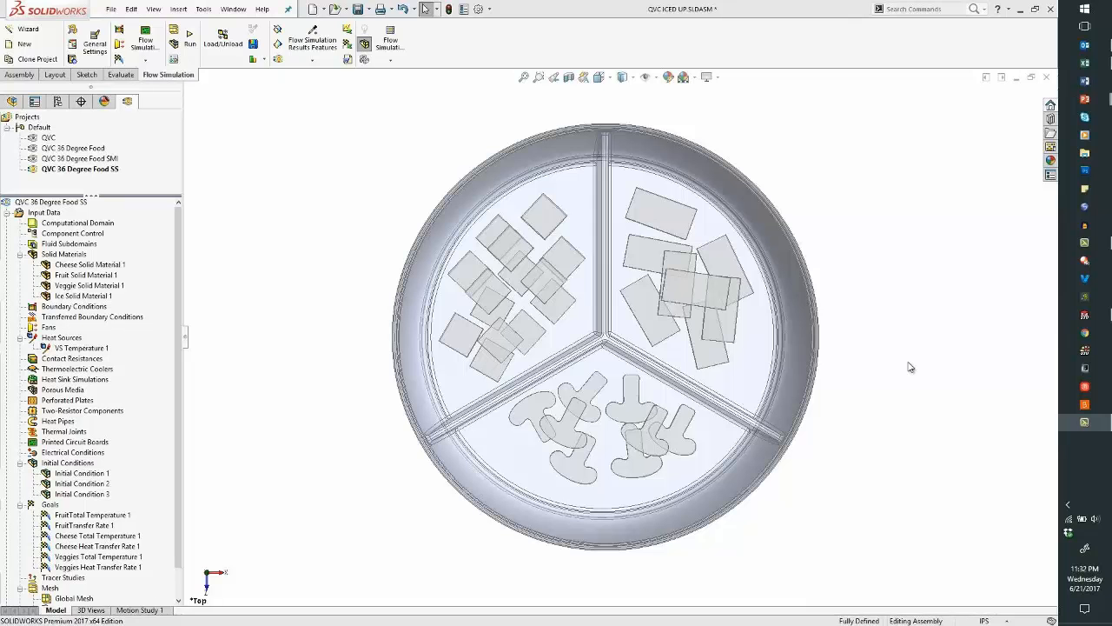
- Play the steady-state demo and load the QVC 36 Degree Food SS results
left_click(143, 611)
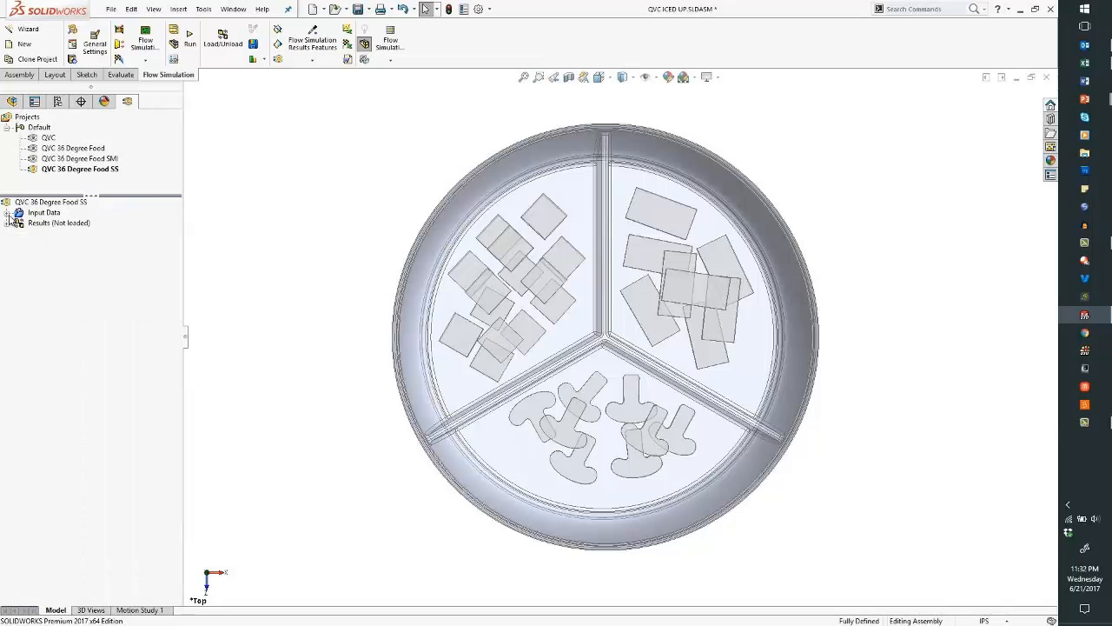
left_click(7, 224)
right_click(73, 227)
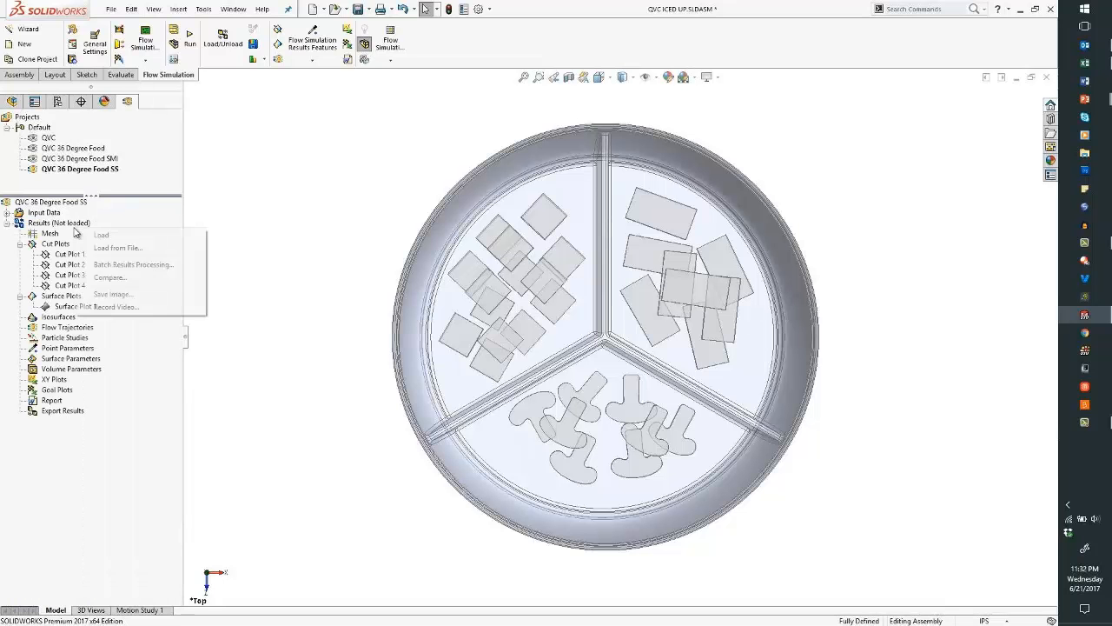
left_click(102, 235)
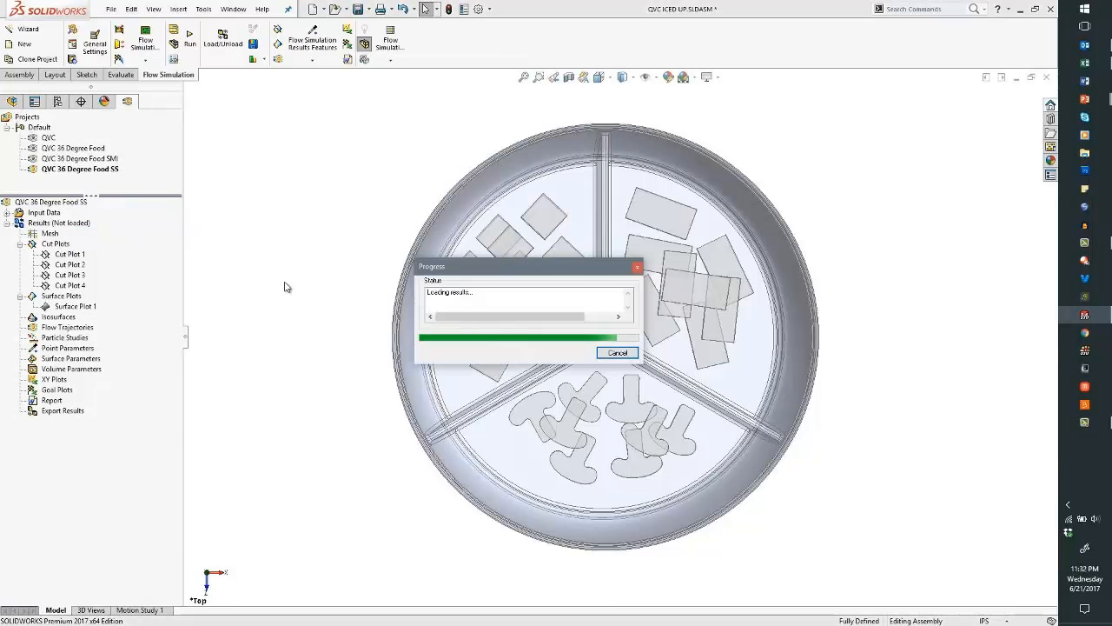
- Show Surface Plot 1's solid temperatures (0–69.79 °F) and tilt the bowl to reveal its depth
left_click(90, 308)
right_click(91, 307)
left_click(130, 330)
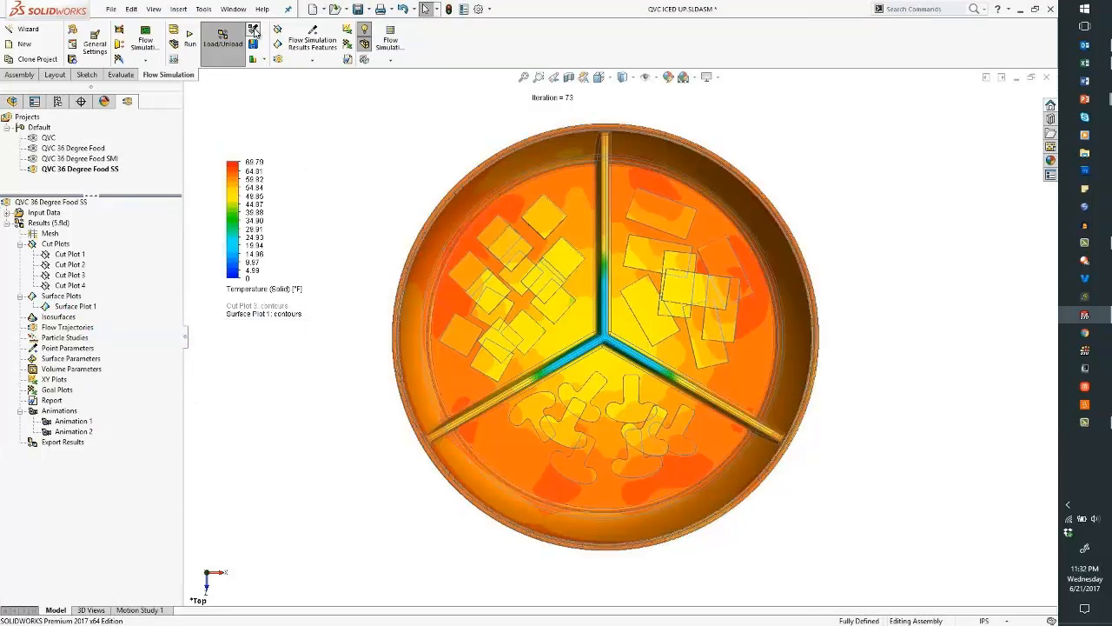
mouse_move(566, 260)
middle_click_drag(307, 432, 310, 280)
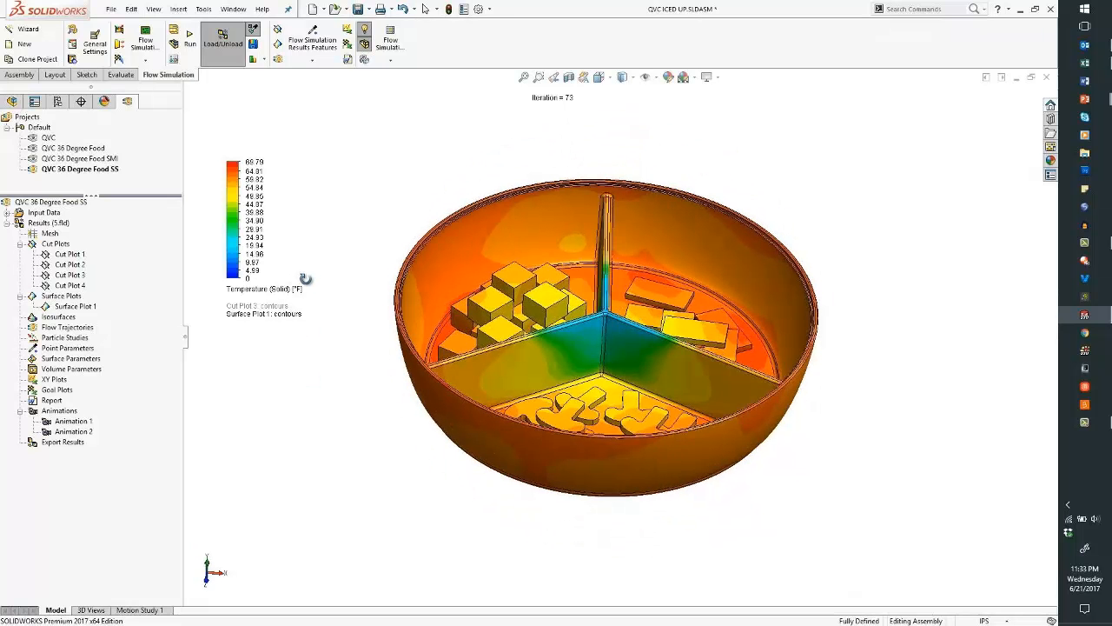
- Show Cut Plots 3 and 4, orbit to an oblique top view, and move Cut Plot 4's legend upper left
right_click(69, 275)
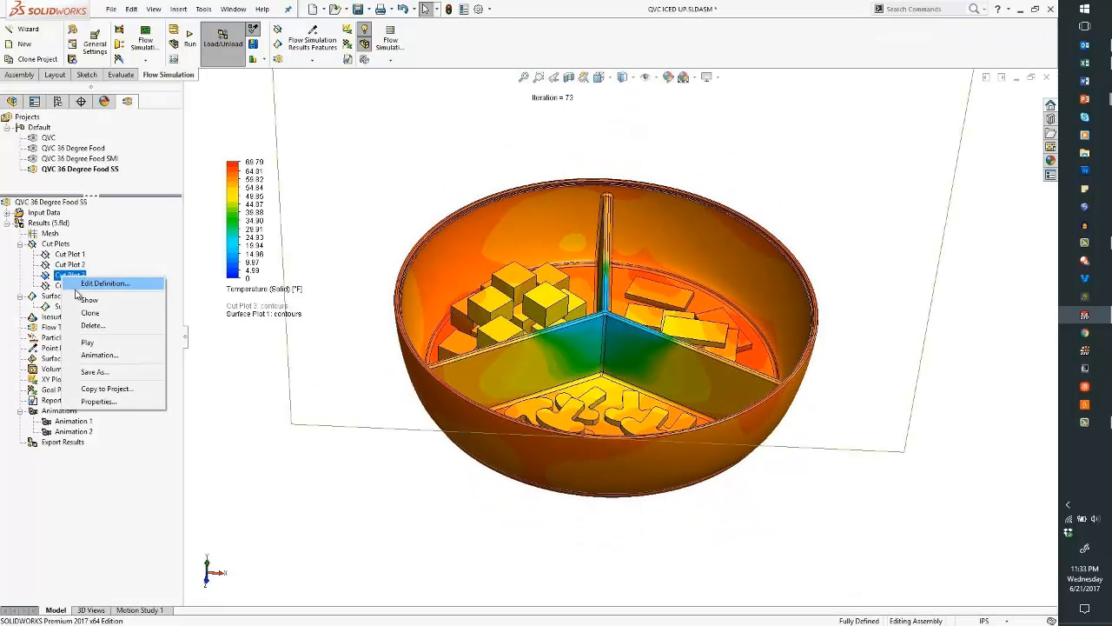
left_click(90, 301)
left_click(222, 428)
right_click(69, 285)
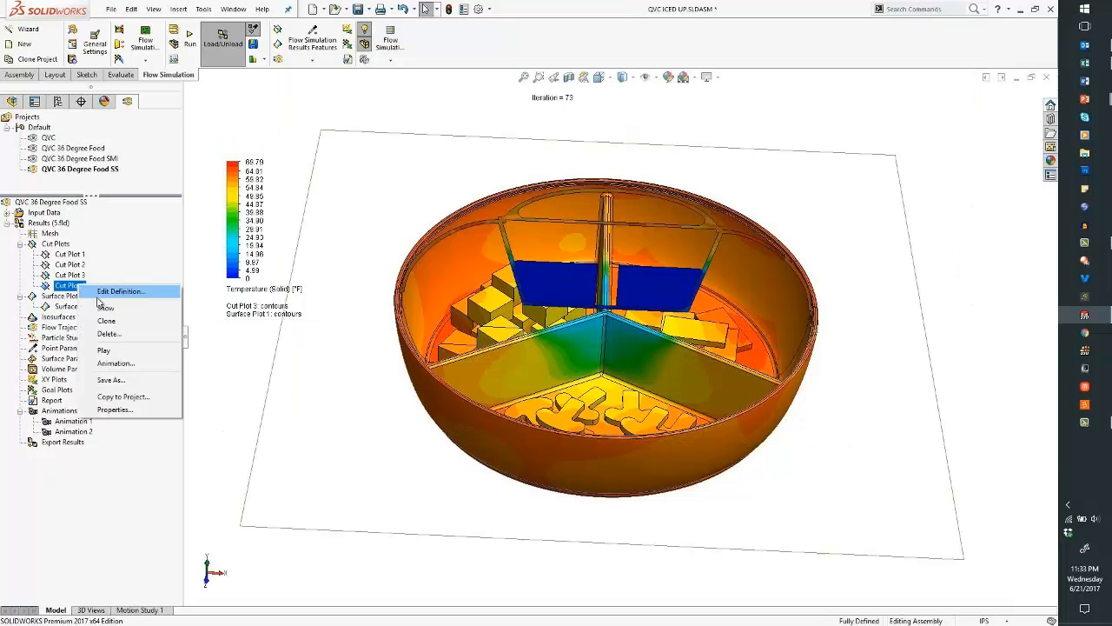
left_click(107, 309)
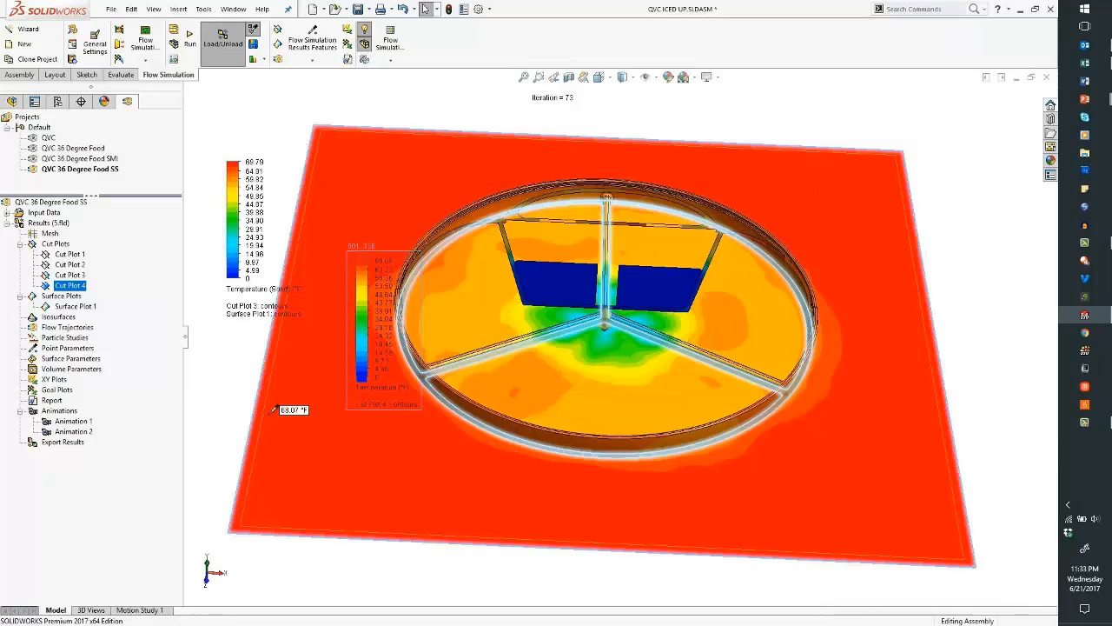
left_click(348, 428)
key("ctrl+5")
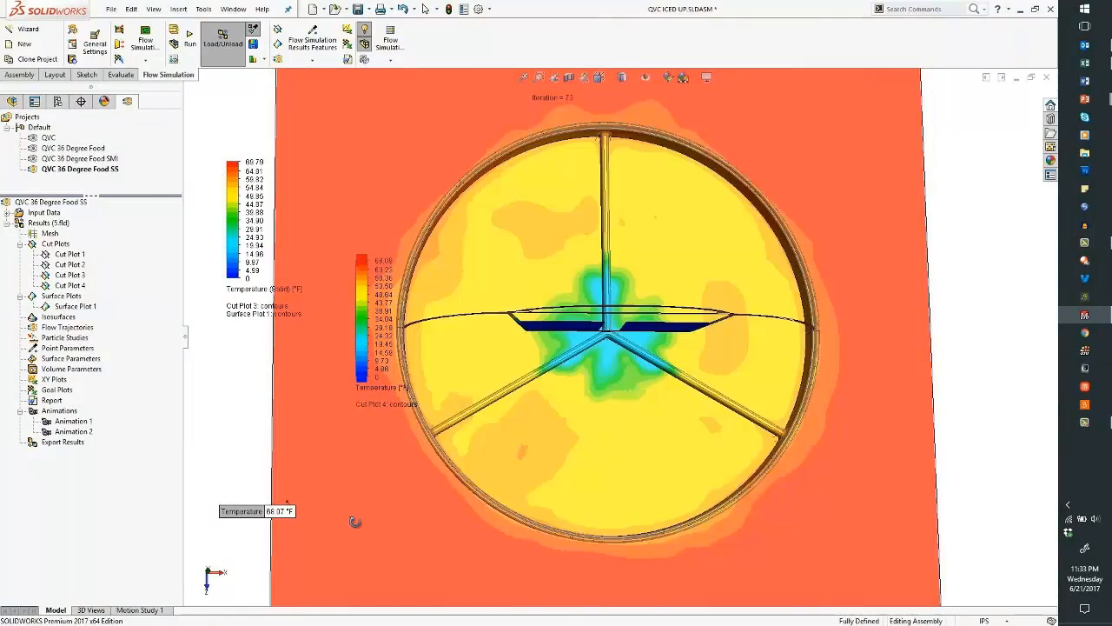
middle_click_drag(352, 565, 357, 449)
middle_click_drag(345, 365, 360, 327)
left_click_drag(361, 326, 301, 156)
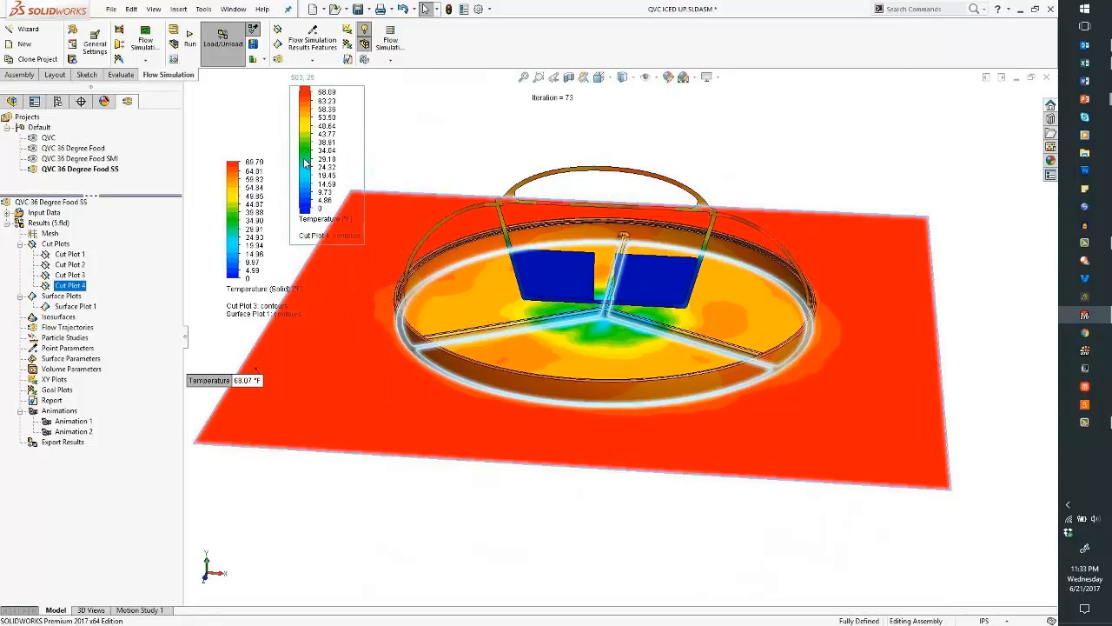
- Animate Cut Plot 4 through the bowl, stop and hide it, then show Cut Plot 2
right_click(77, 293)
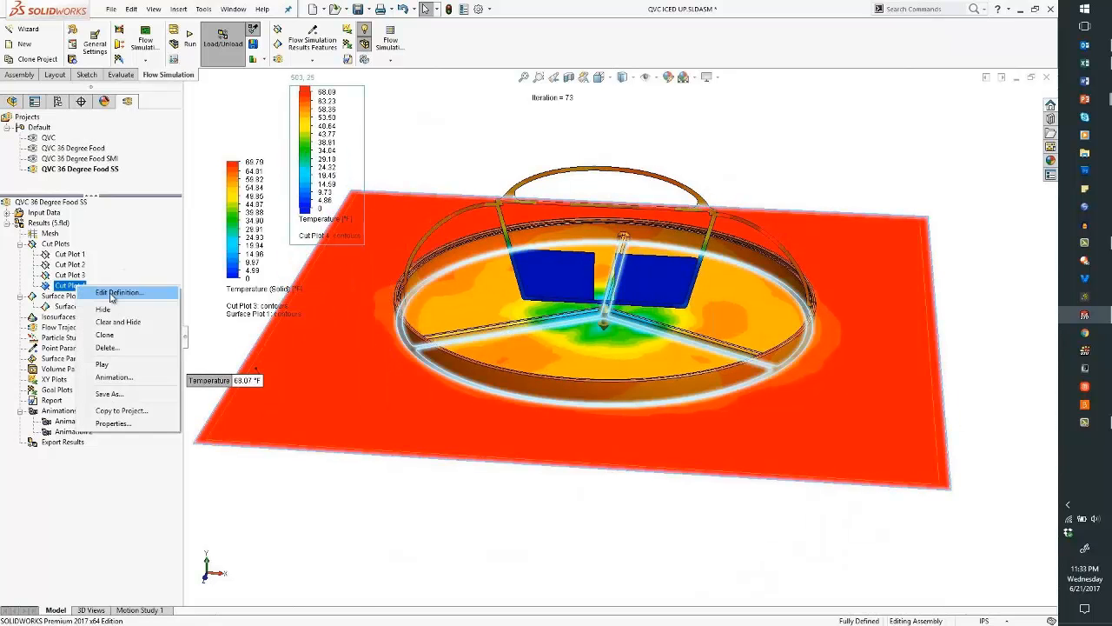
left_click(109, 366)
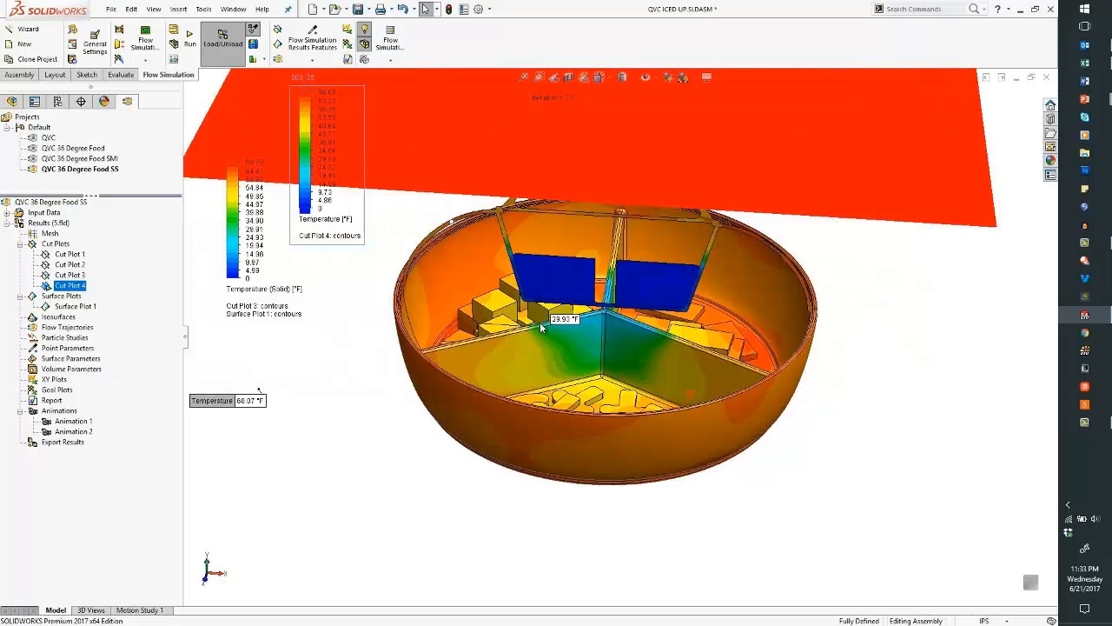
right_click(69, 286)
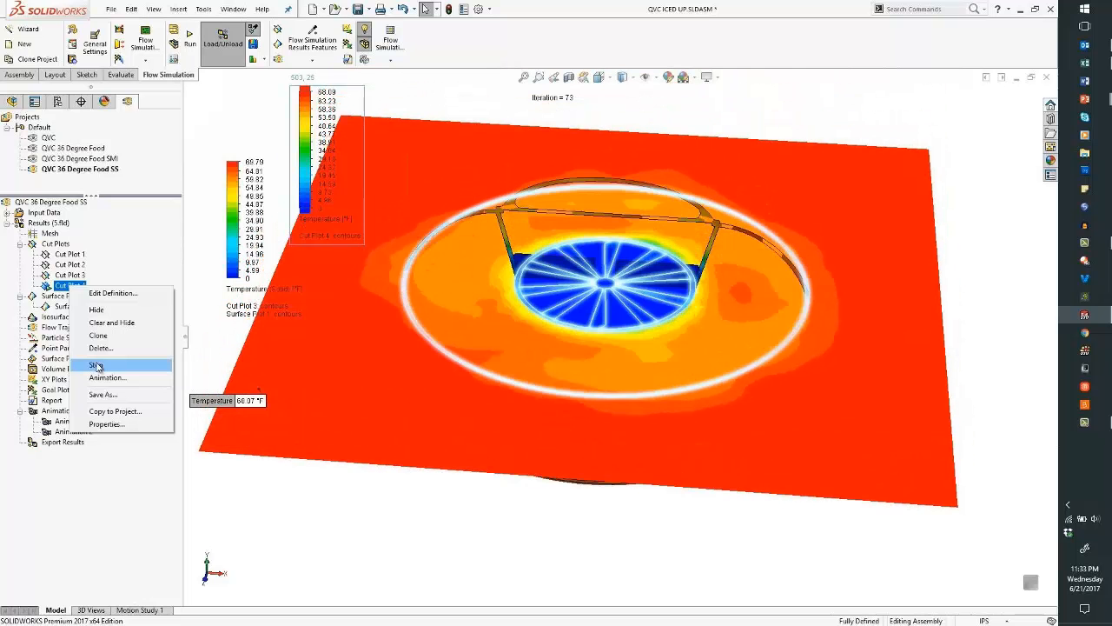
left_click(96, 365)
right_click(86, 287)
left_click(110, 309)
right_click(84, 265)
left_click(98, 290)
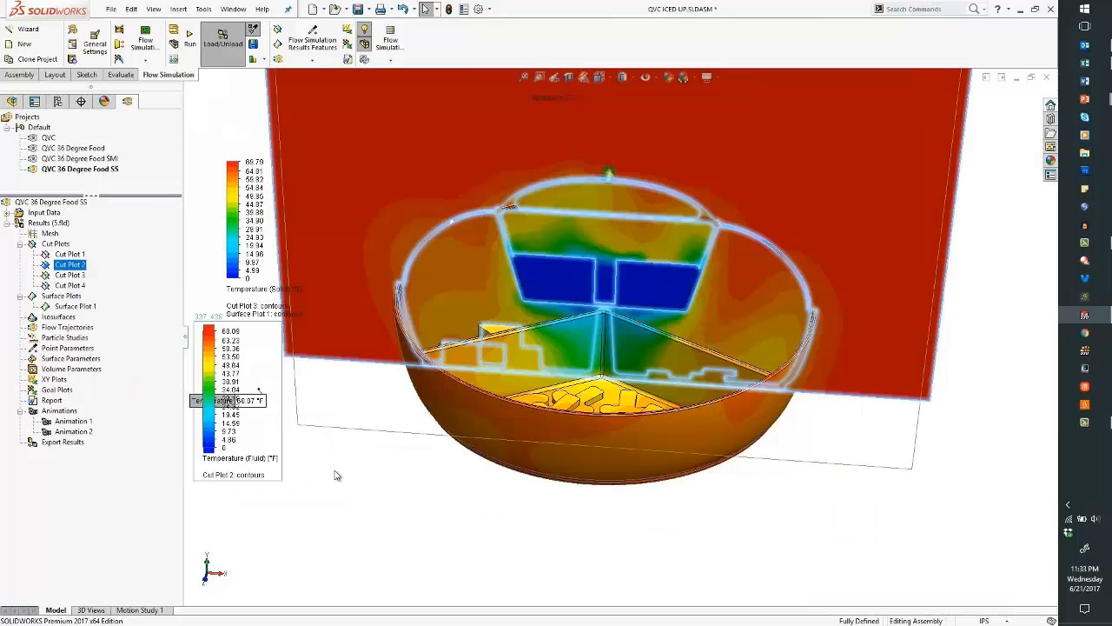
- Clear and hide Surface Plot 1, Cut Plot 3 and Cut Plot 2 from the bowl
left_click(399, 490)
middle_click_drag(414, 497, 427, 521)
scroll(526, 345, "down", 5)
scroll(577, 307, "down", 3)
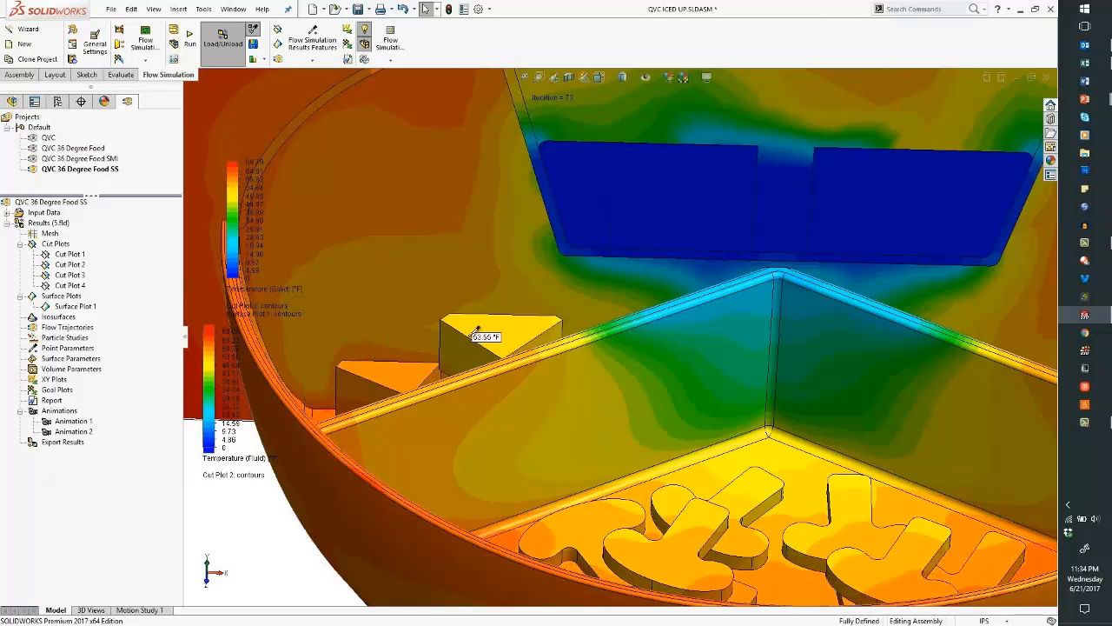
scroll(538, 284, "up", 5)
left_click(61, 307)
right_click(80, 304)
left_click(95, 341)
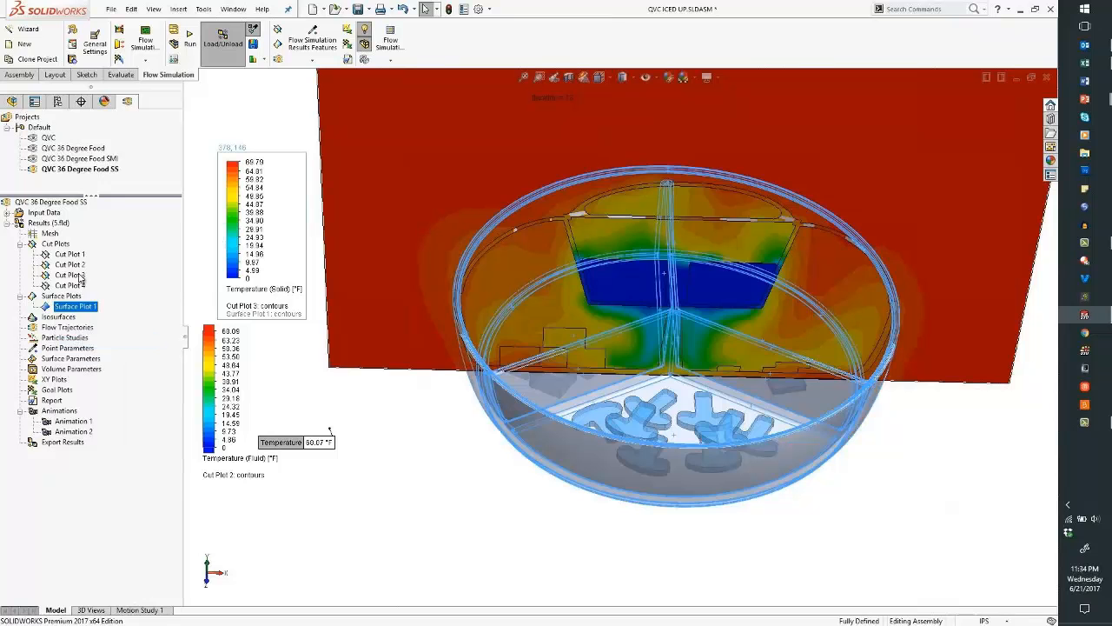
right_click(80, 275)
left_click(122, 310)
right_click(75, 265)
left_click(122, 299)
- Insert a goal plot including all six goals and display its summary table
left_click(57, 391)
right_click(59, 394)
left_click(73, 398)
left_click(27, 185)
left_click(92, 382)
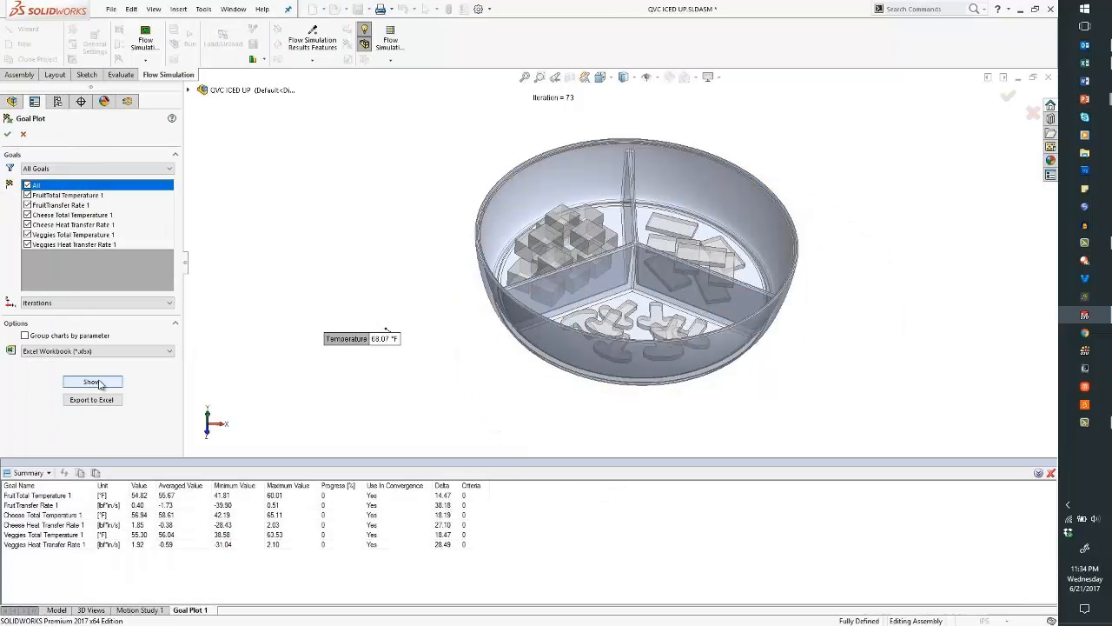